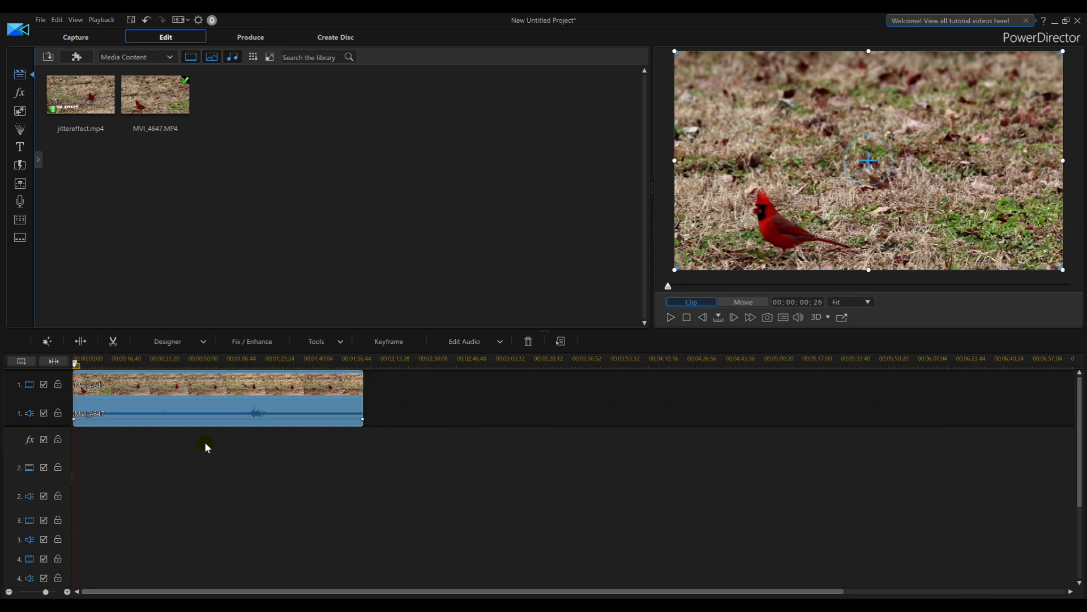
# - Place a Default title on track 2 and open it in the title designer
pyautogui.click(19, 148)
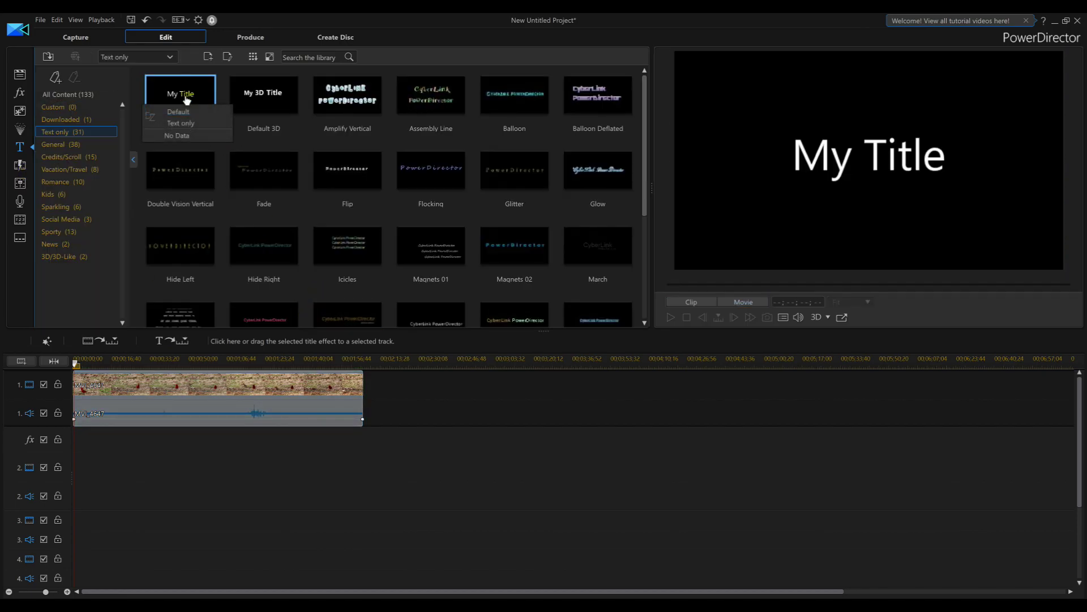
pyautogui.moveTo(186, 100); pyautogui.dragTo(73, 478)
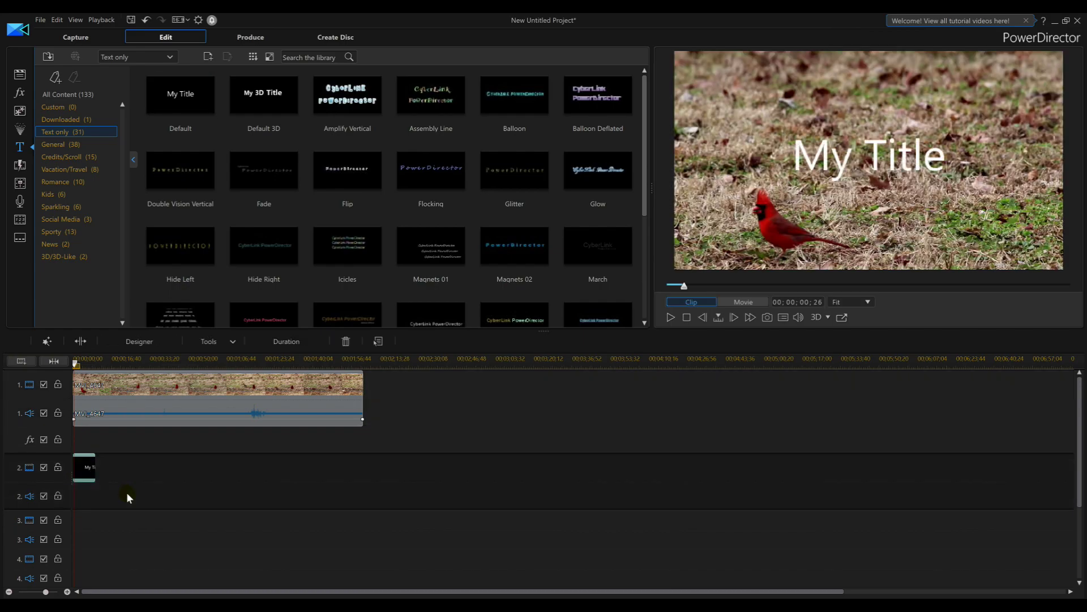
pyautogui.doubleClick(81, 468)
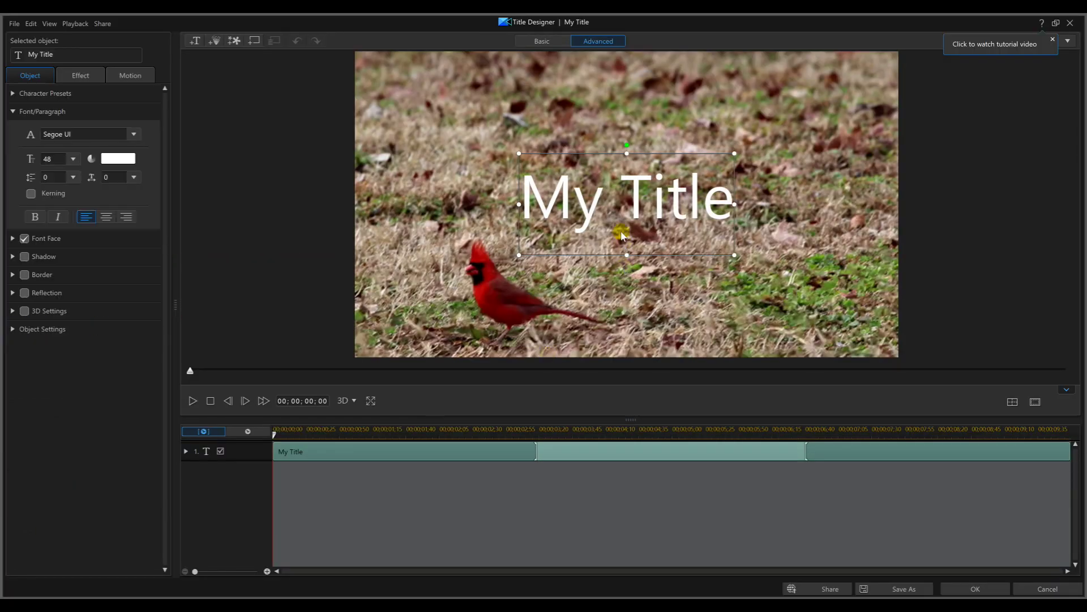
# - Replace the placeholder title text with 'Jiggle Effect'
pyautogui.click(613, 200)
pyautogui.hotkey('ctrl', 'a')
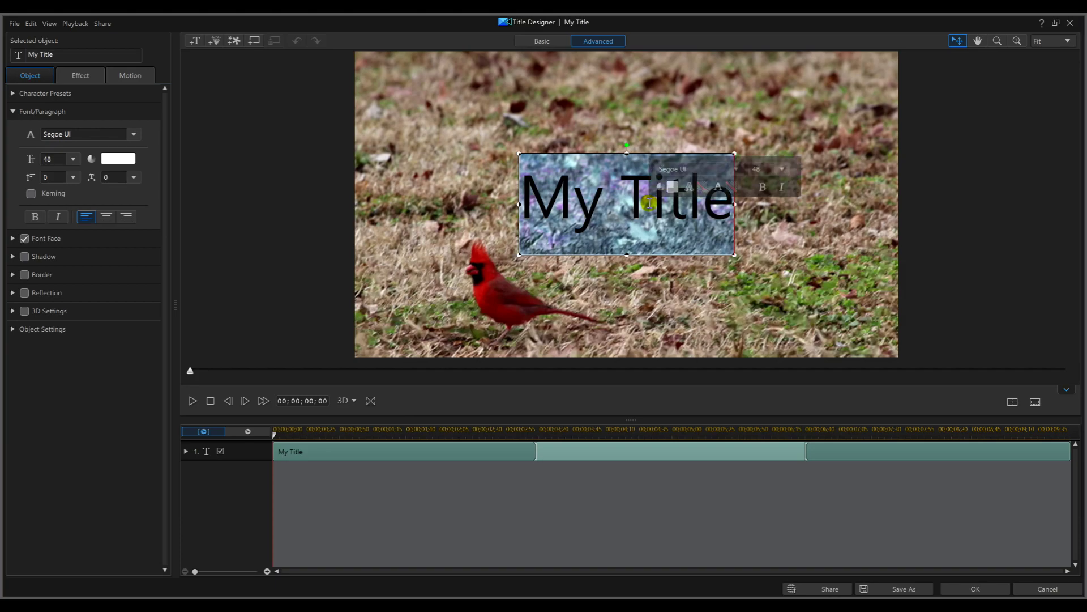
pyautogui.write('JIggle')
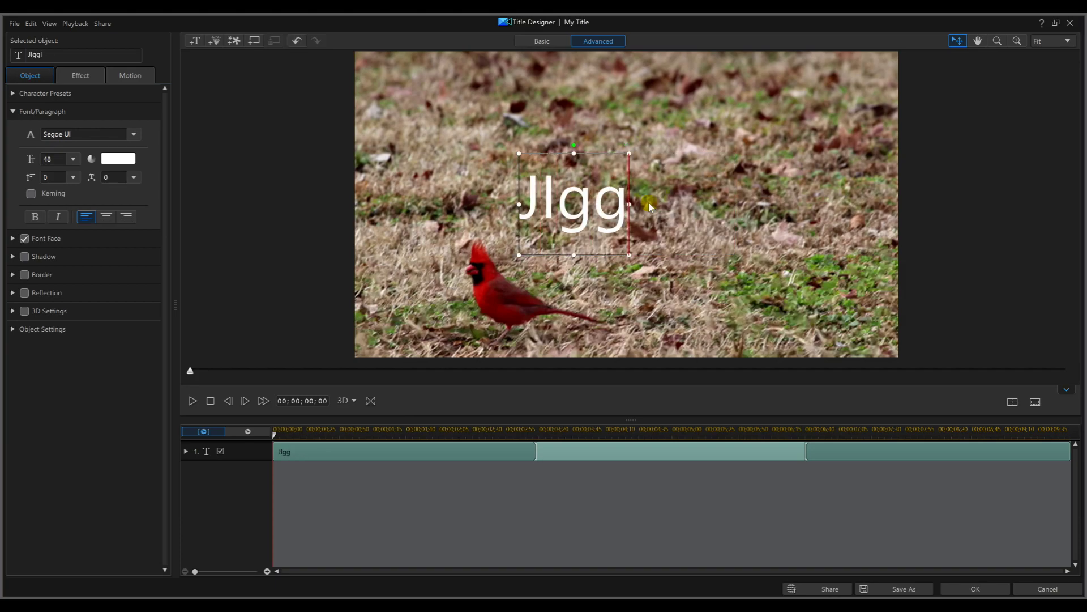
pyautogui.press('BackSpace')
pyautogui.press('BackSpace')
pyautogui.press('BackSpace')
pyautogui.press('BackSpace')
pyautogui.press('BackSpace')
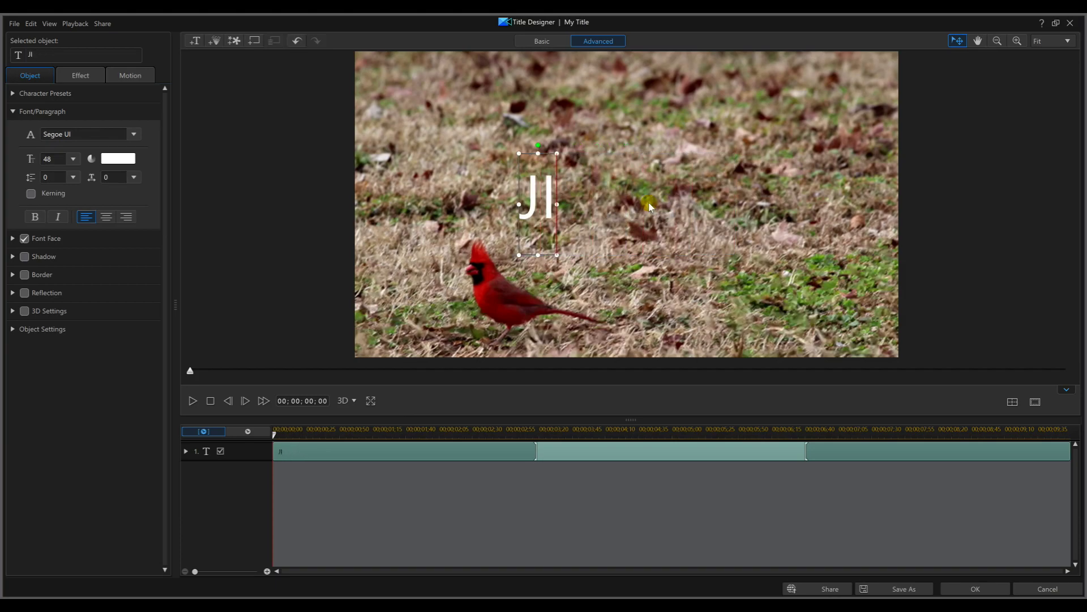
pyautogui.write('igglew Eff')
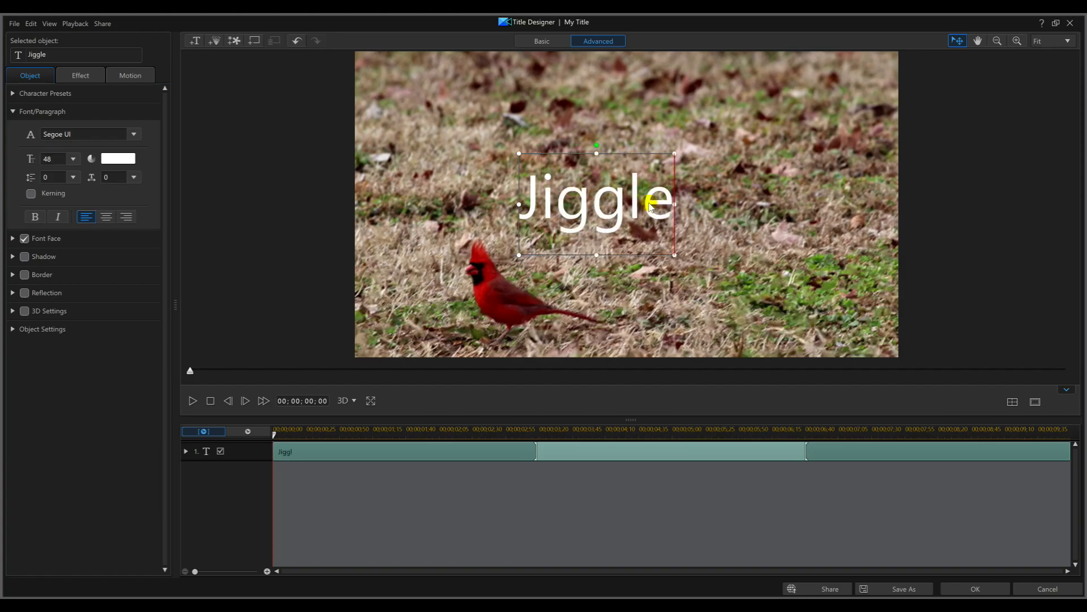
pyautogui.press('BackSpace')
pyautogui.press('BackSpace')
pyautogui.press('BackSpace')
pyautogui.press('BackSpace')
pyautogui.press('BackSpace')
pyautogui.write('Effect')
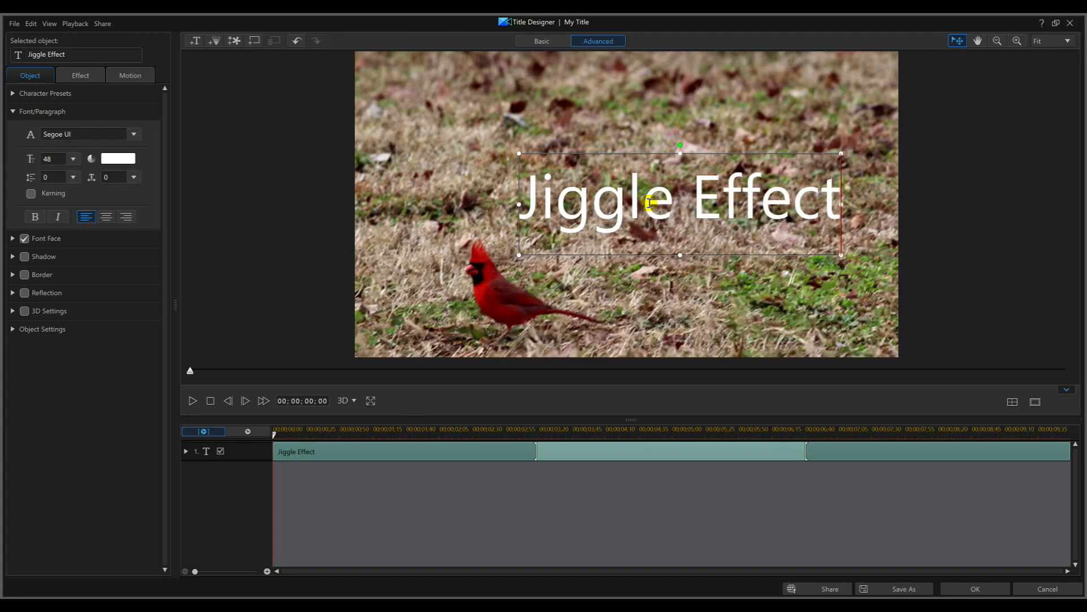
pyautogui.hotkey('ctrl', 'a')
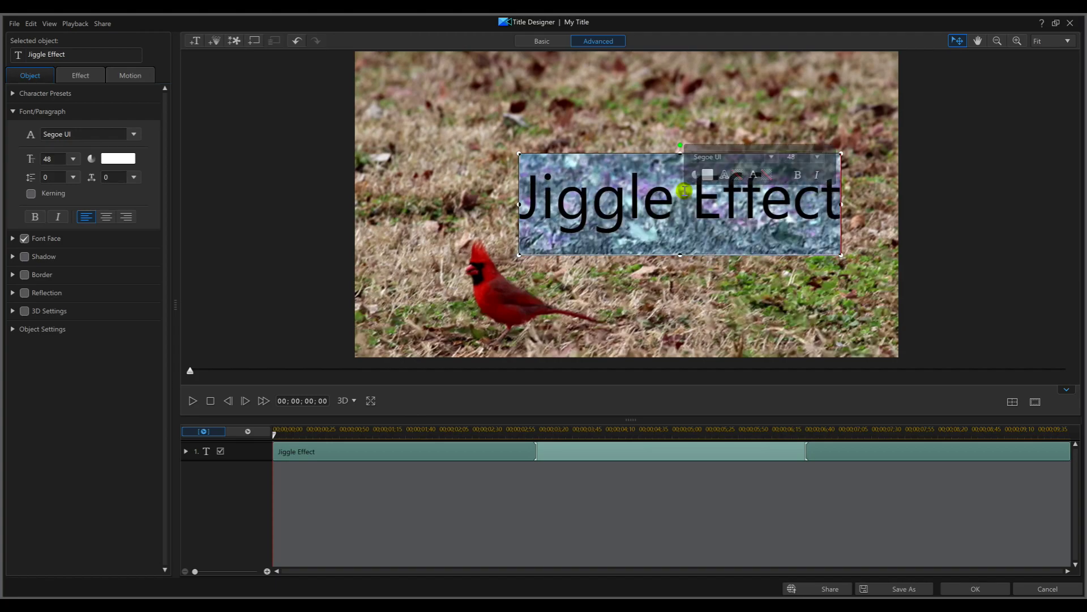
# - Set the title to Umberto font, move it to the top, widen it, and confirm
pyautogui.click(133, 135)
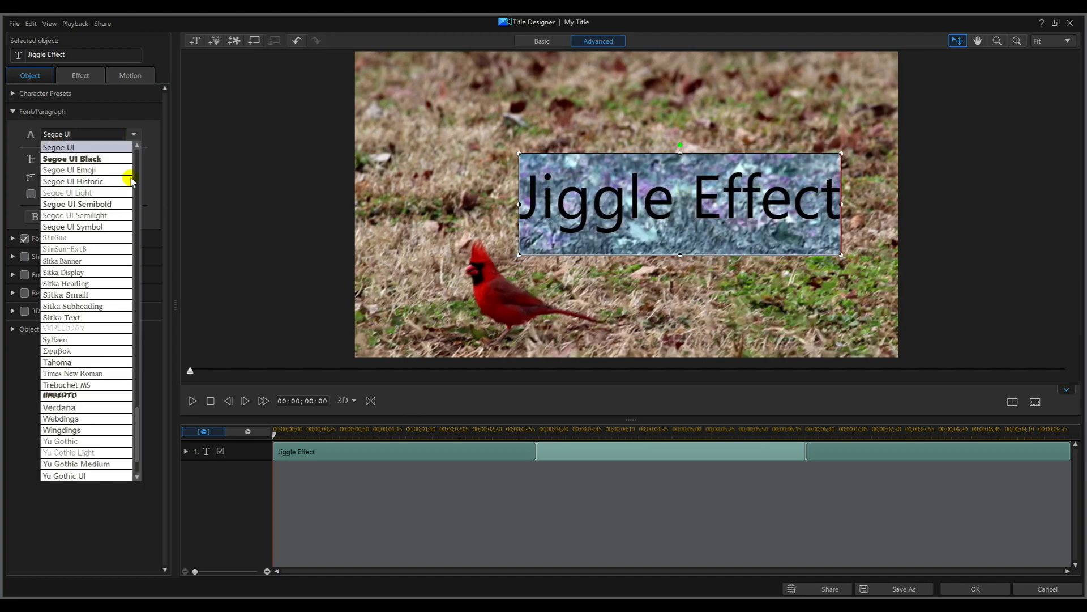
pyautogui.click(75, 395)
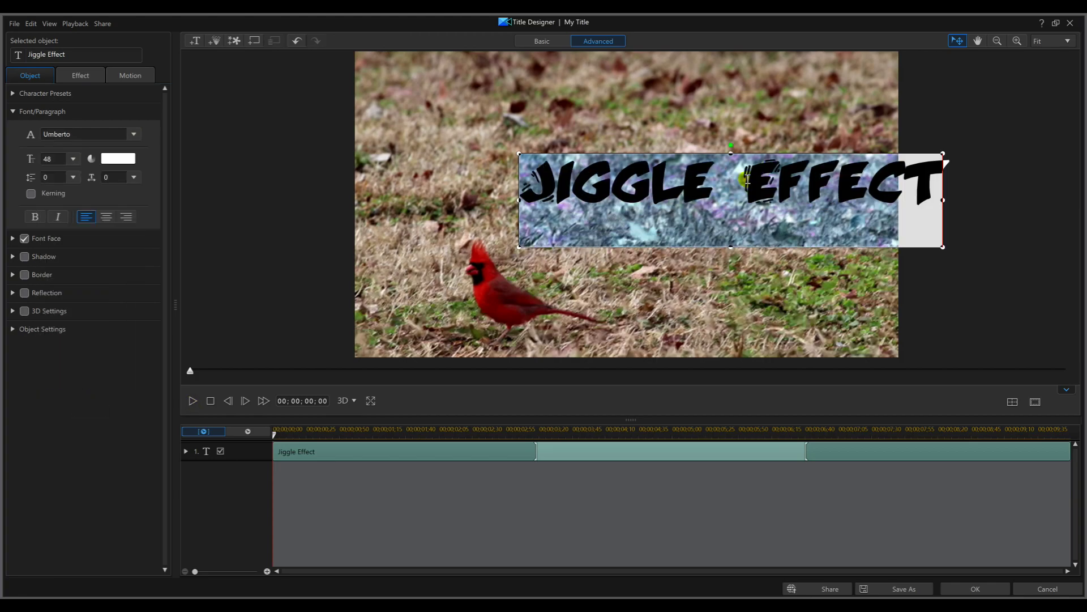
pyautogui.click(588, 101)
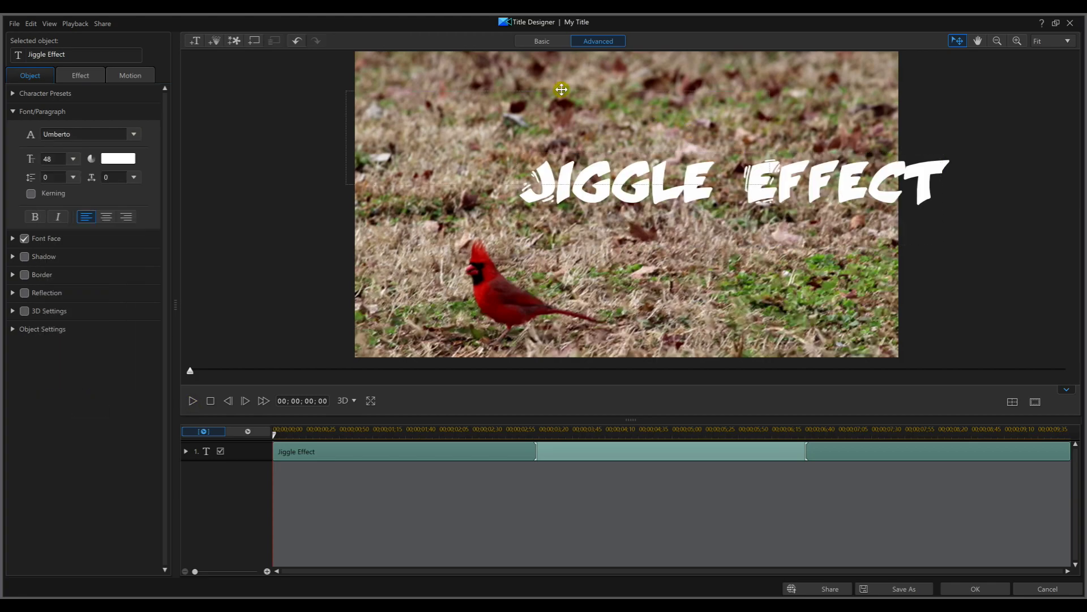
pyautogui.click(619, 78)
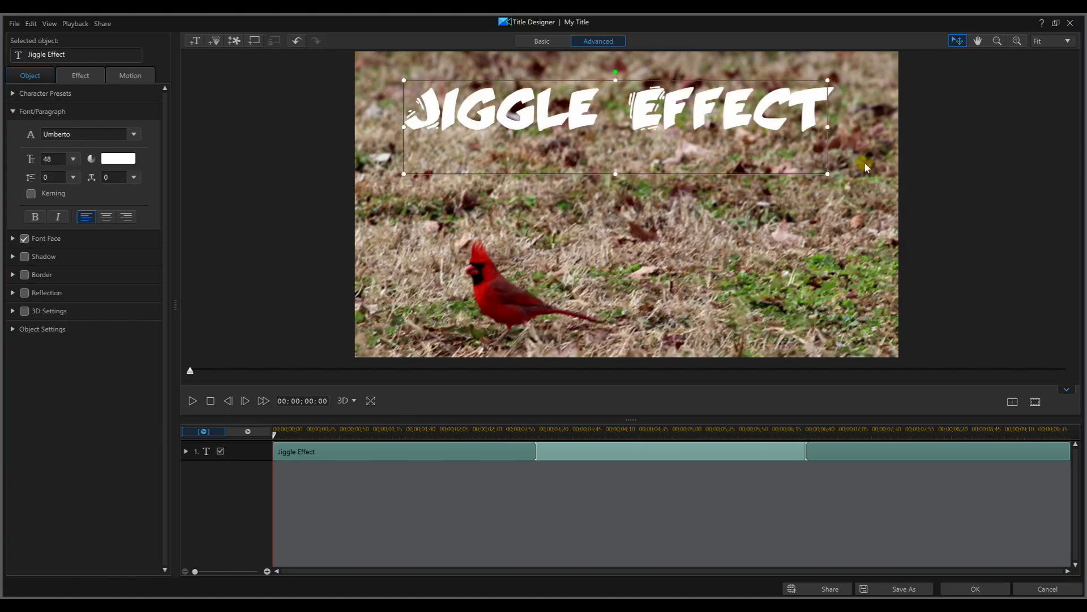
pyautogui.moveTo(827, 128)
pyautogui.mouseDown()
pyautogui.moveTo(814, 126)
pyautogui.moveTo(840, 125)
pyautogui.mouseUp()
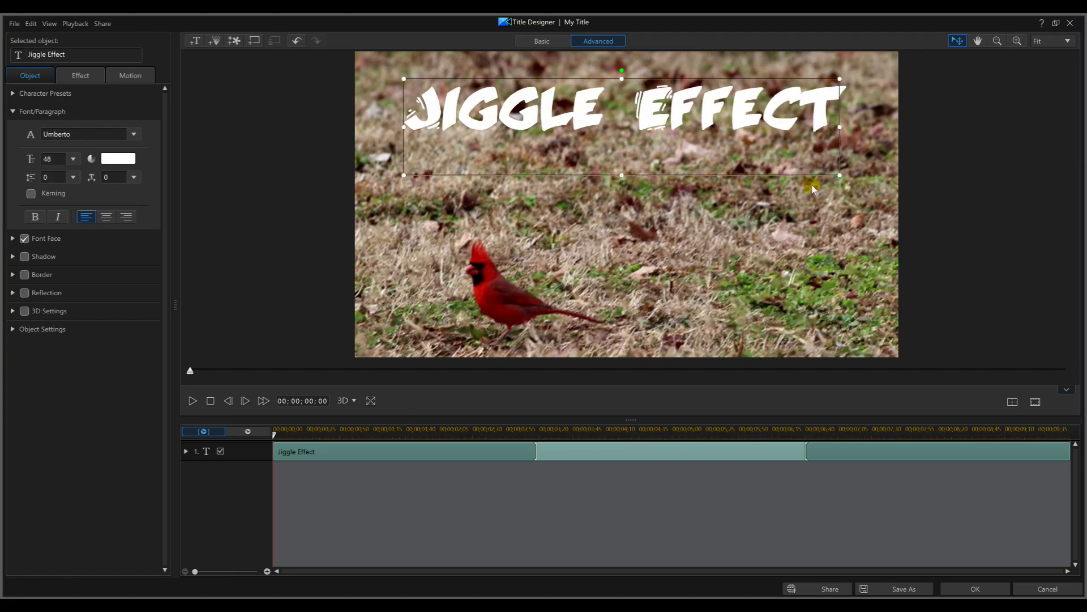
pyautogui.click(958, 591)
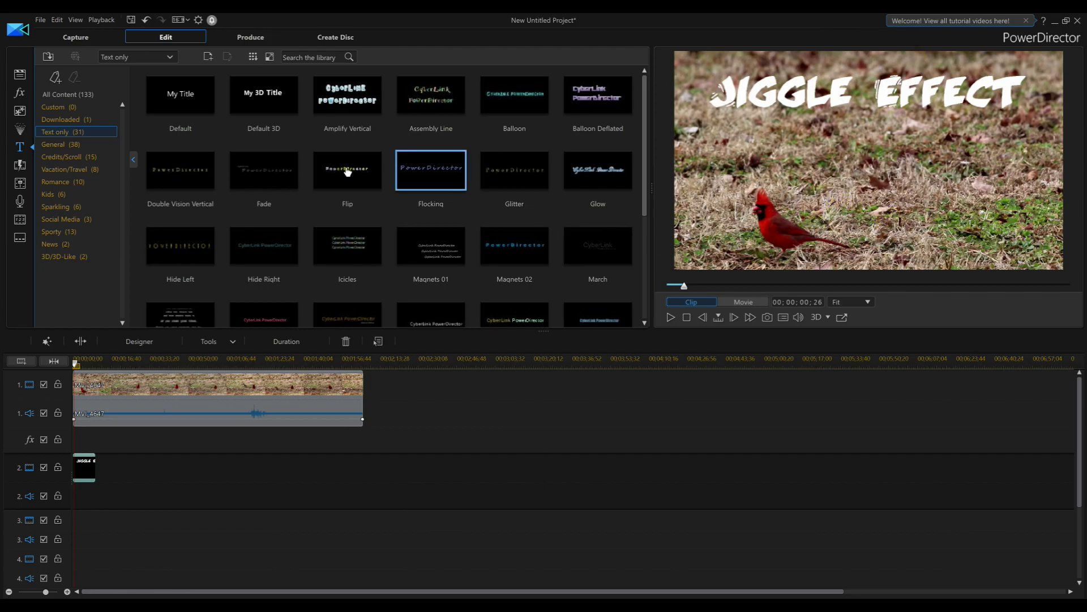
# - Apply the Quake effect to the Jiggle Effect title clip, preview it, and open its settings
pyautogui.click(22, 100)
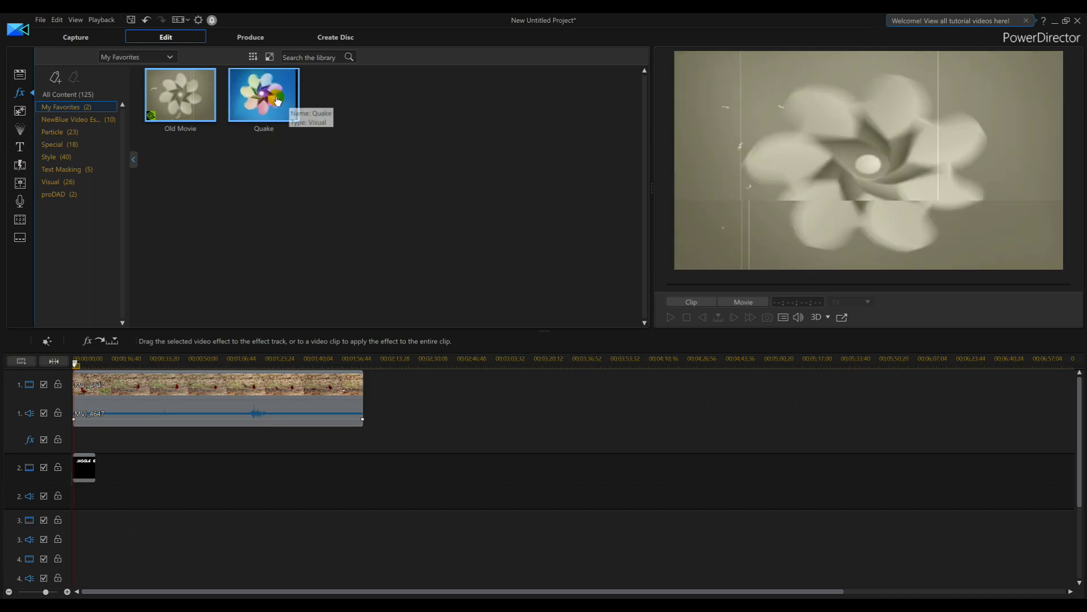
pyautogui.moveTo(278, 101); pyautogui.dragTo(86, 470)
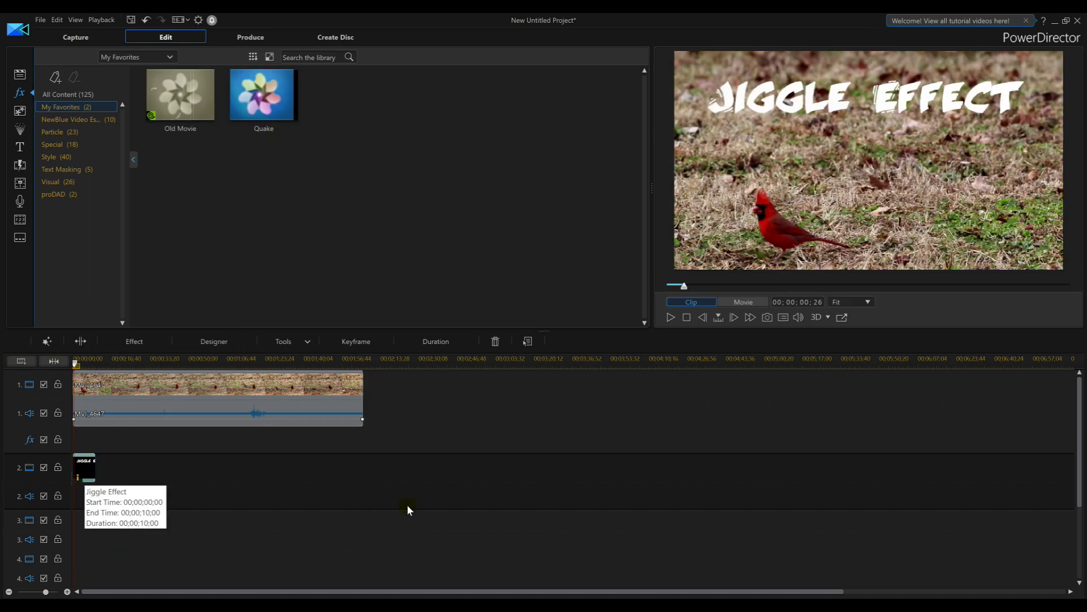
pyautogui.click(671, 318)
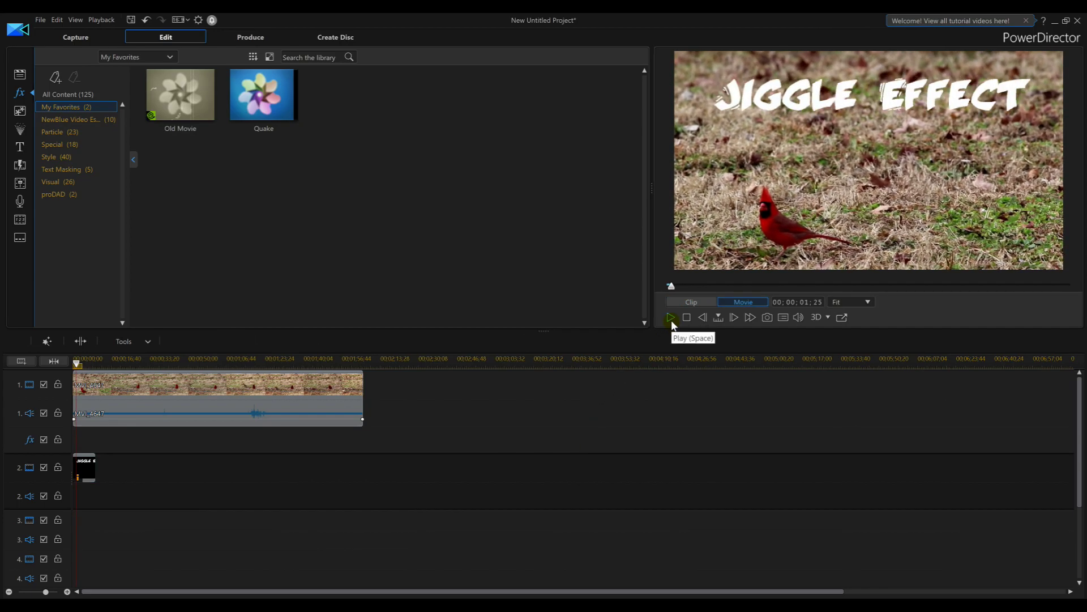
pyautogui.click(688, 318)
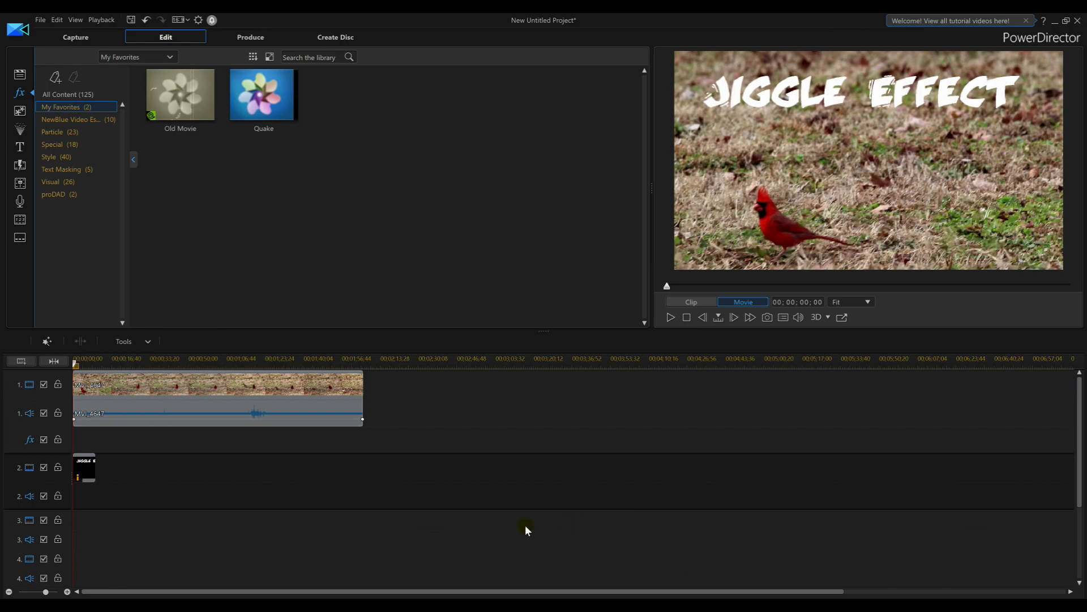
pyautogui.click(87, 471)
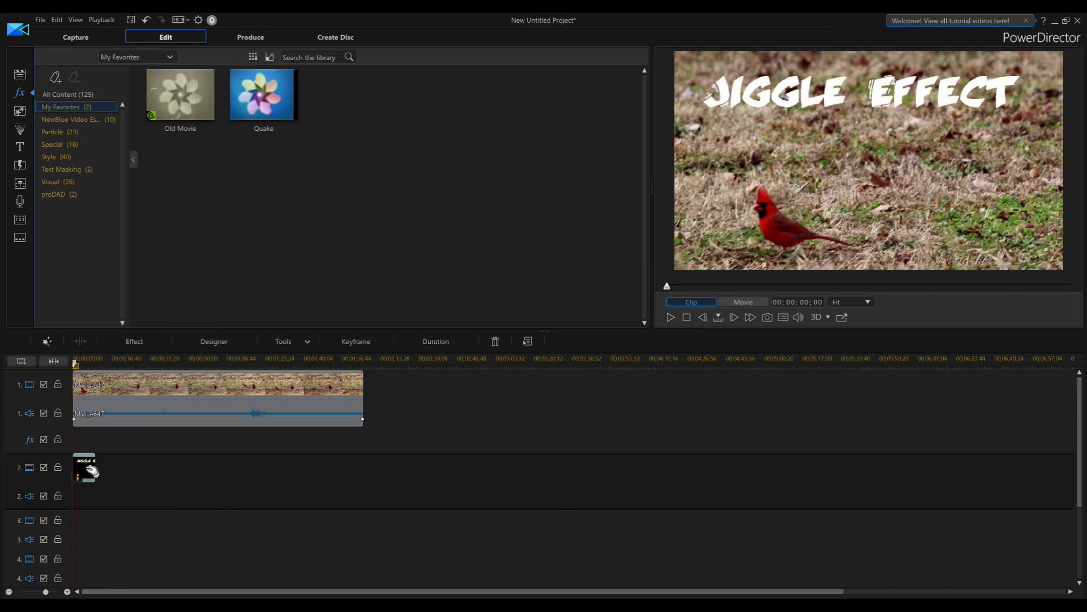
pyautogui.click(134, 343)
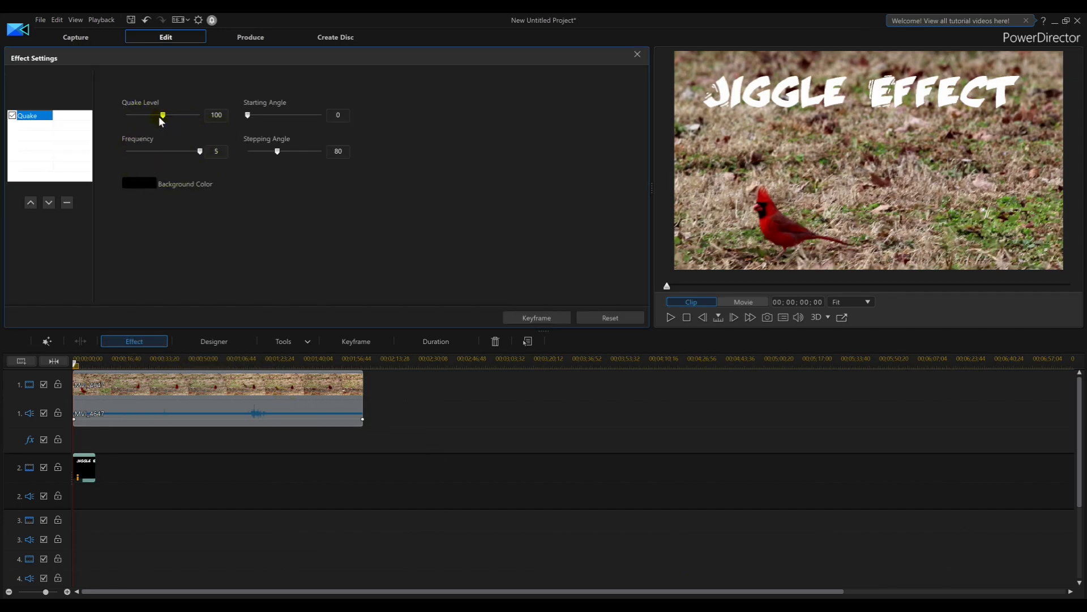
# - Reduce the title's Quake Level to 21 and Frequency to 3, previewing the shake
pyautogui.moveTo(162, 116); pyautogui.dragTo(137, 116)
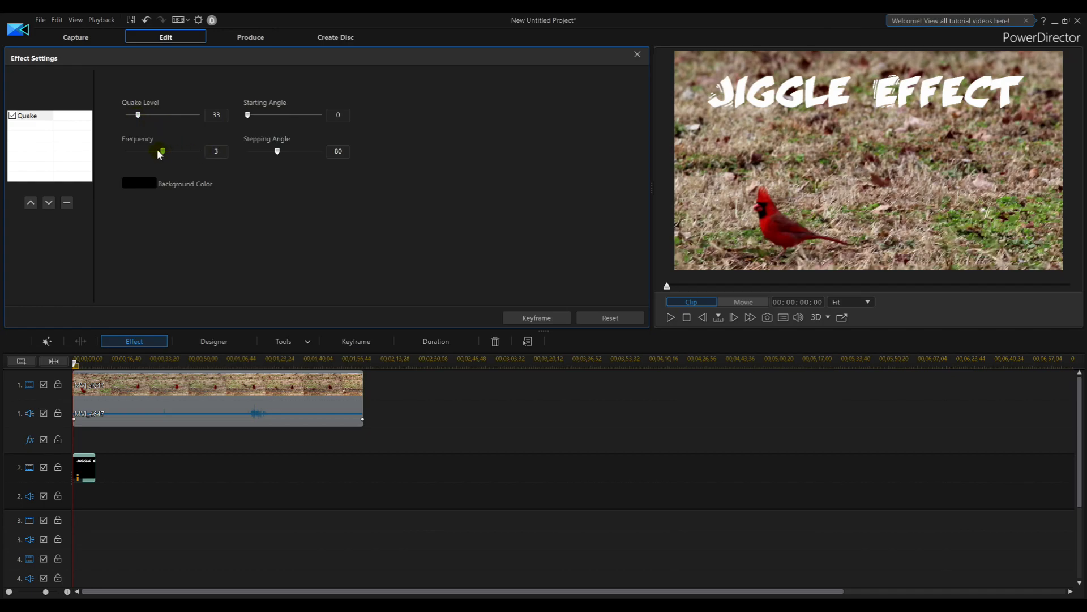
pyautogui.click(672, 318)
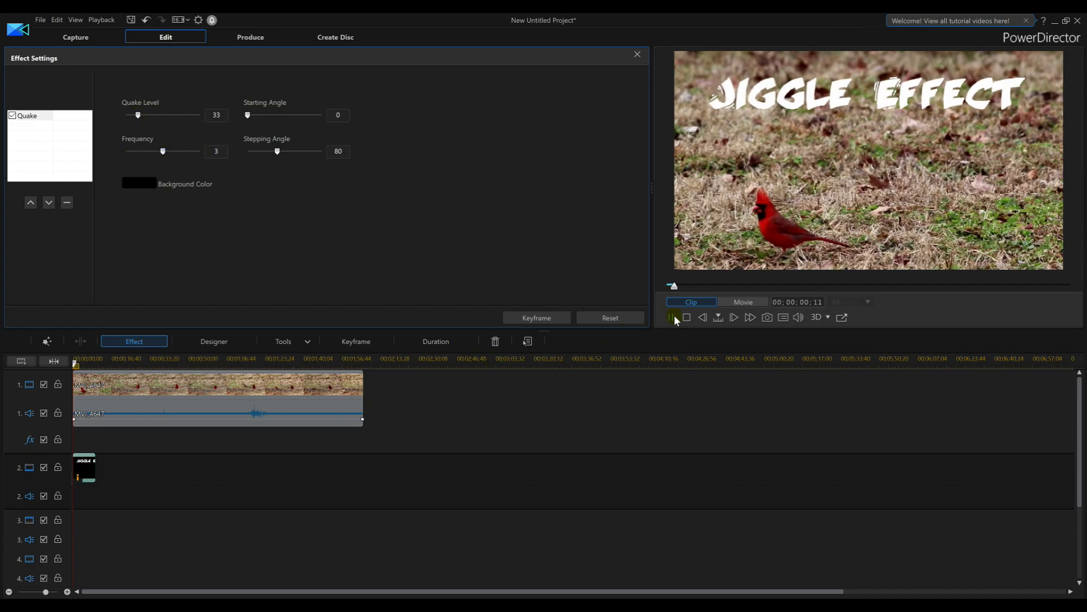
pyautogui.moveTo(138, 119); pyautogui.dragTo(135, 120)
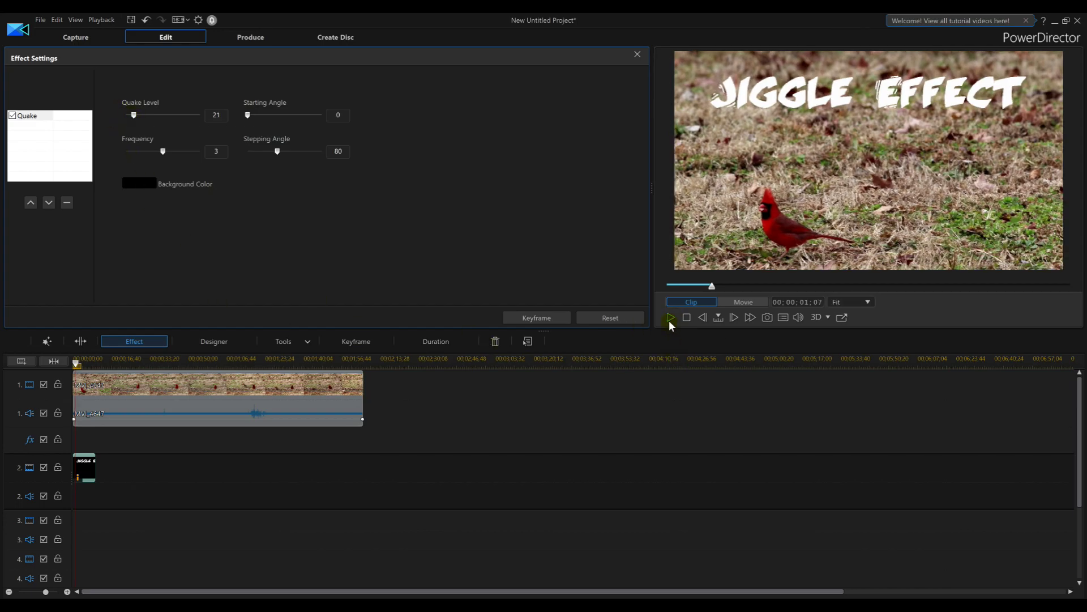
pyautogui.click(670, 318)
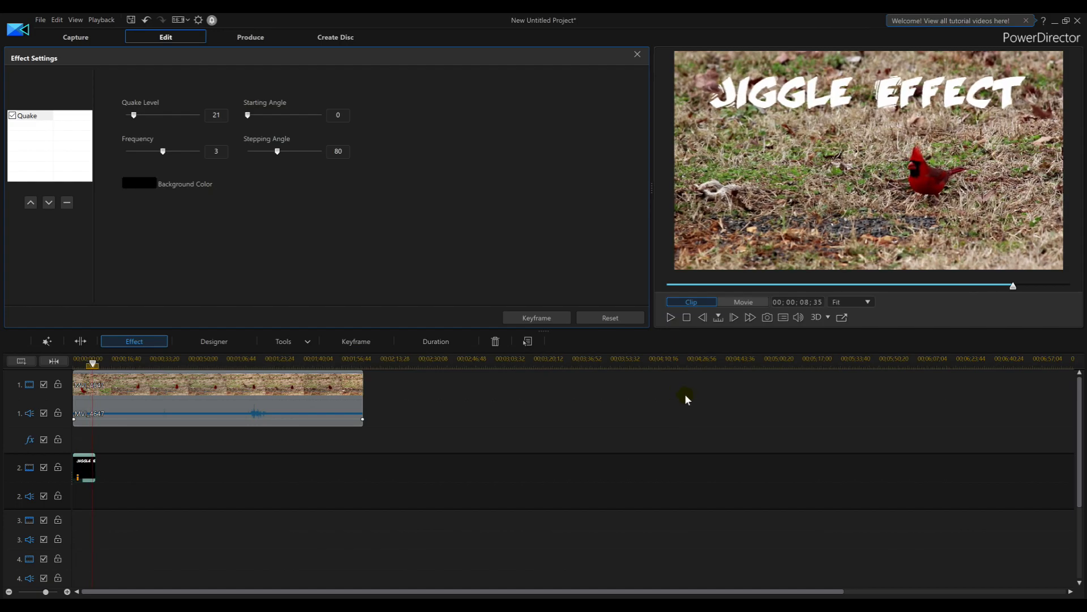
pyautogui.click(638, 55)
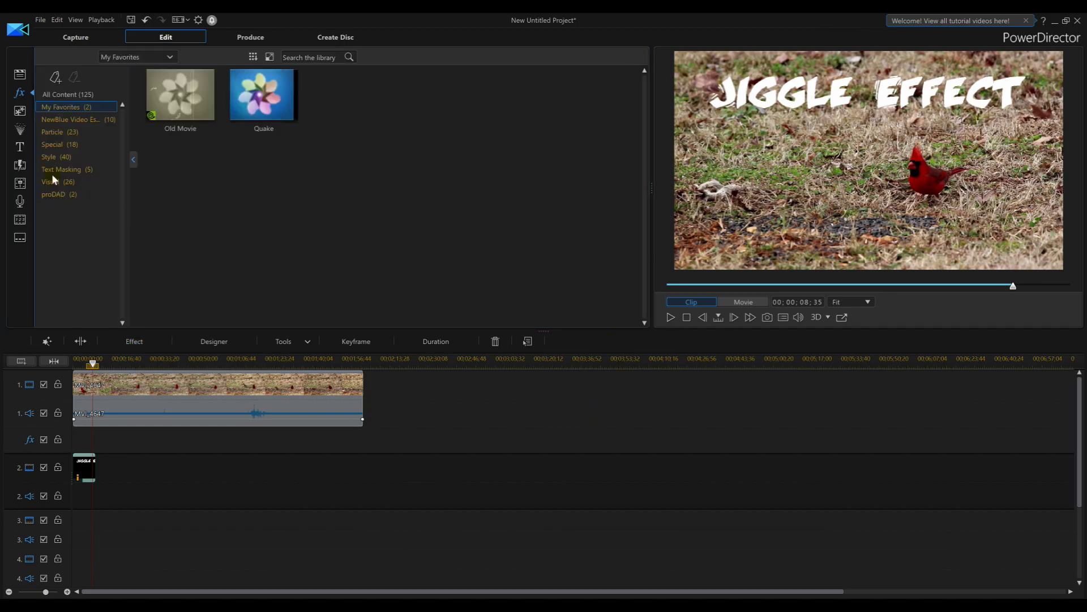
# - Add two Default My Title clips on tracks 2 and 3 after the Jiggle Effect title
pyautogui.click(19, 148)
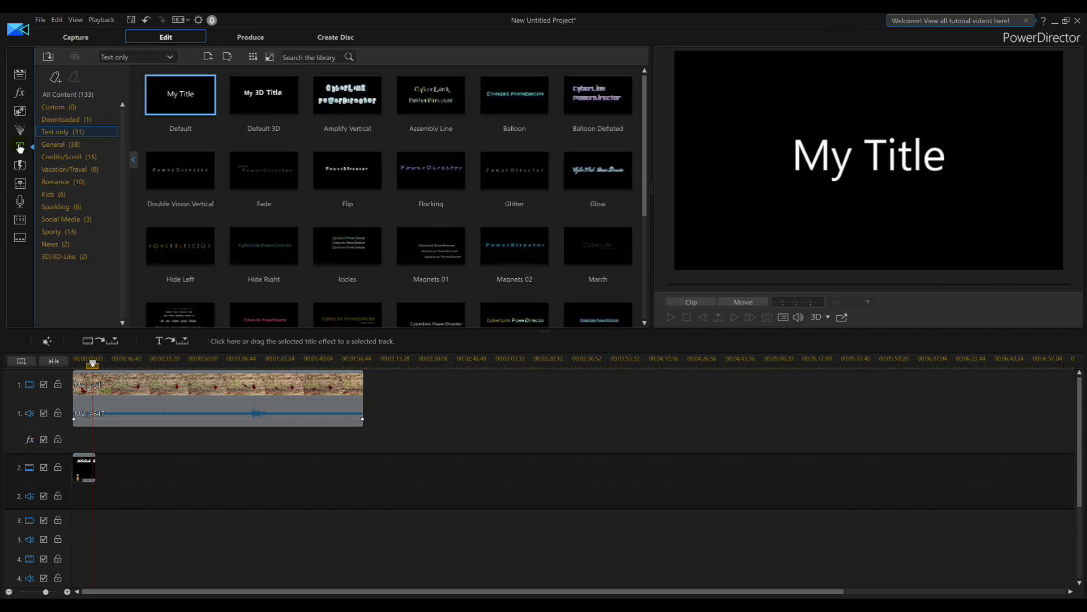
pyautogui.moveTo(180, 170); pyautogui.dragTo(160, 494)
pyautogui.moveTo(189, 85); pyautogui.dragTo(119, 519)
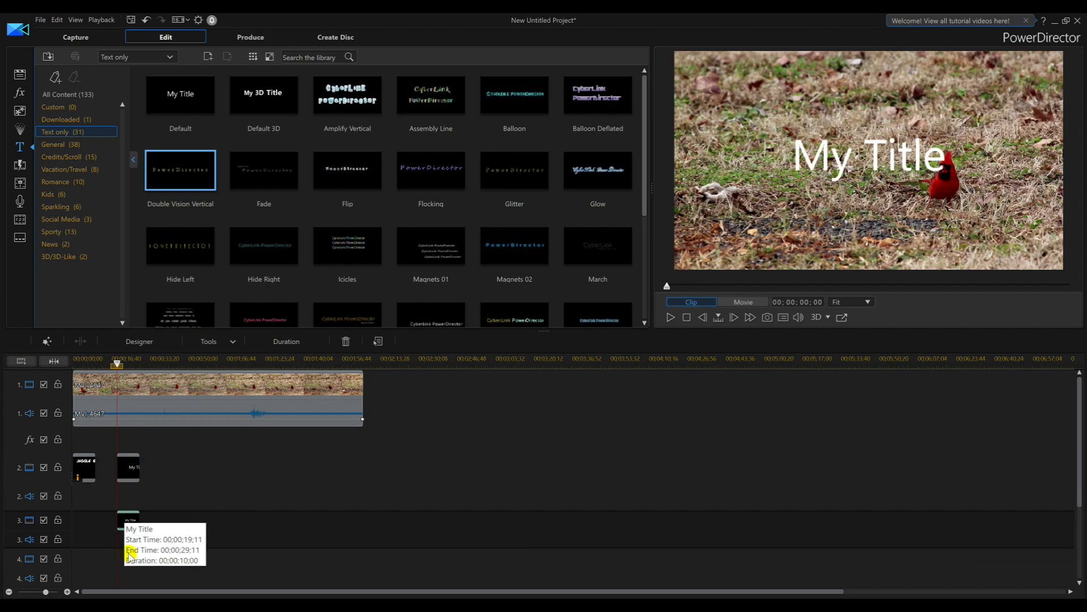
pyautogui.click(130, 470)
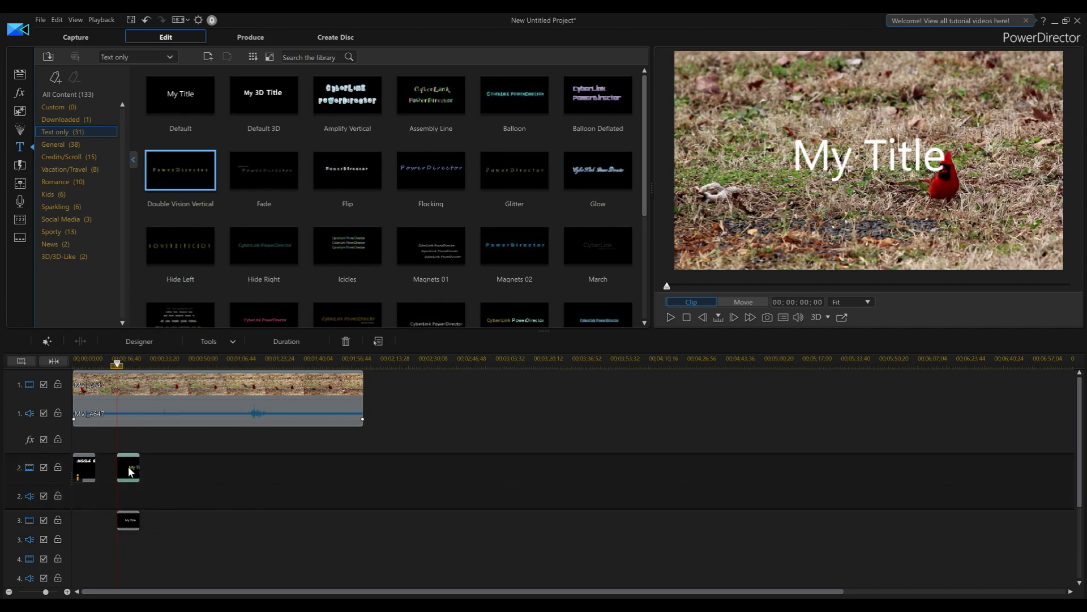
# - Replace the new title's 'My Title' text with 'Wiggle'
pyautogui.doubleClick(130, 470)
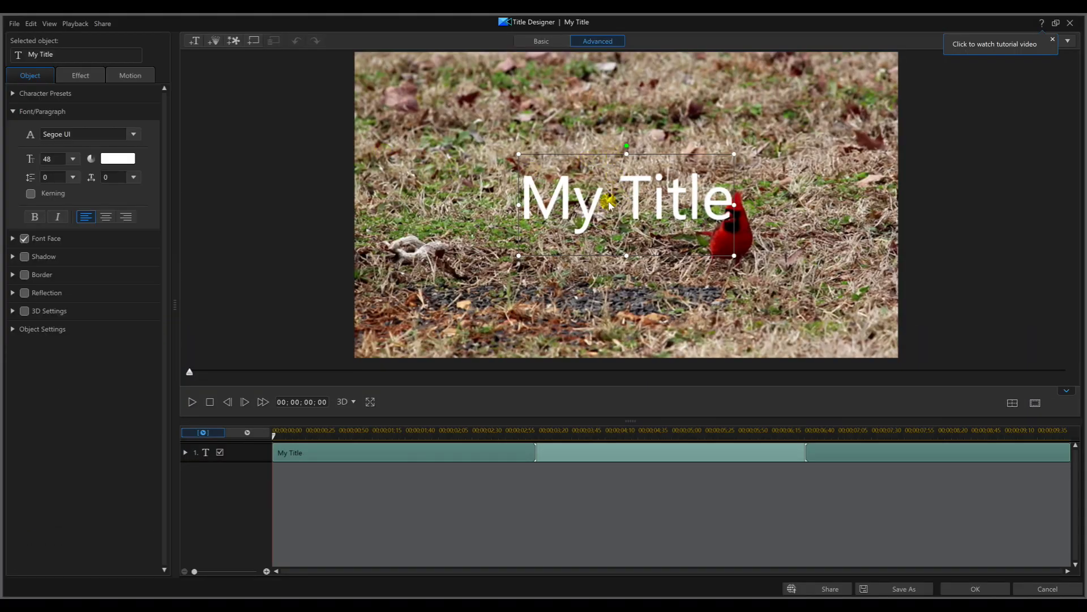
pyautogui.doubleClick(609, 205)
pyautogui.doubleClick(638, 196)
pyautogui.click(635, 195)
pyautogui.click(658, 198)
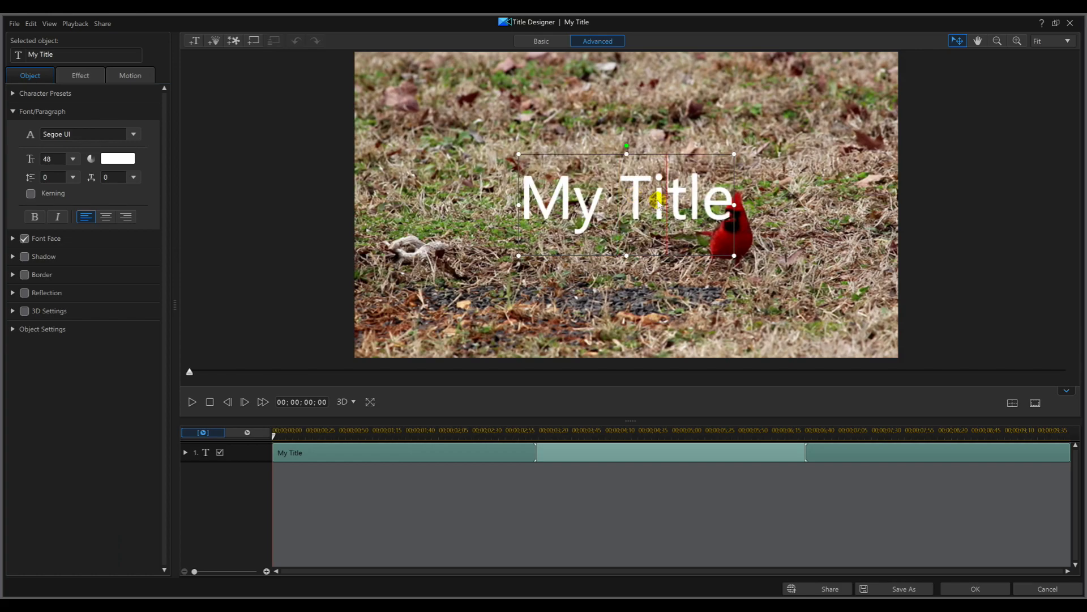
pyautogui.doubleClick(659, 200)
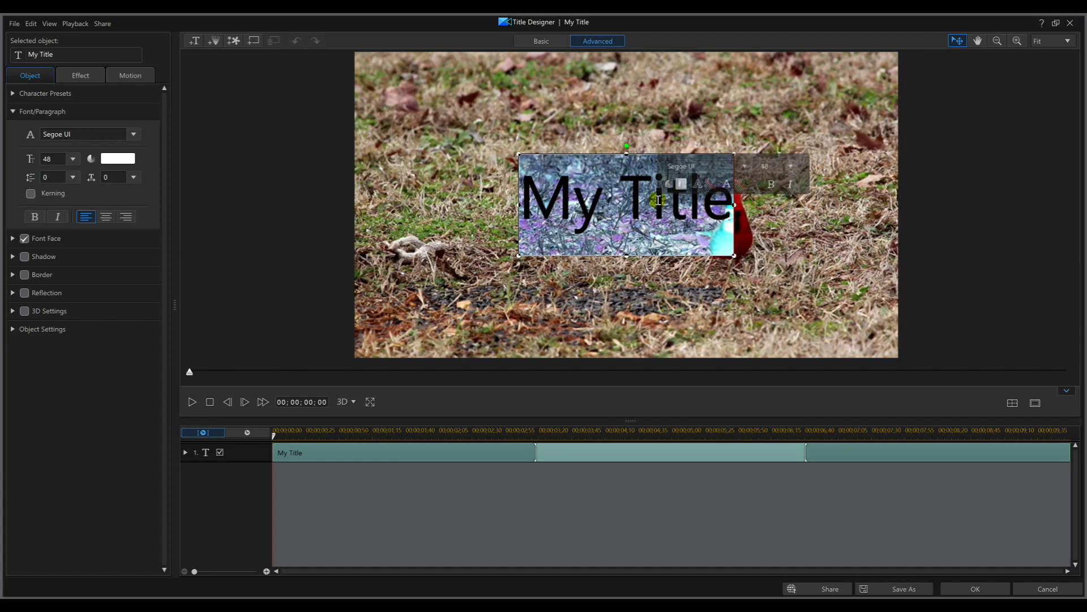
pyautogui.press('BackSpace')
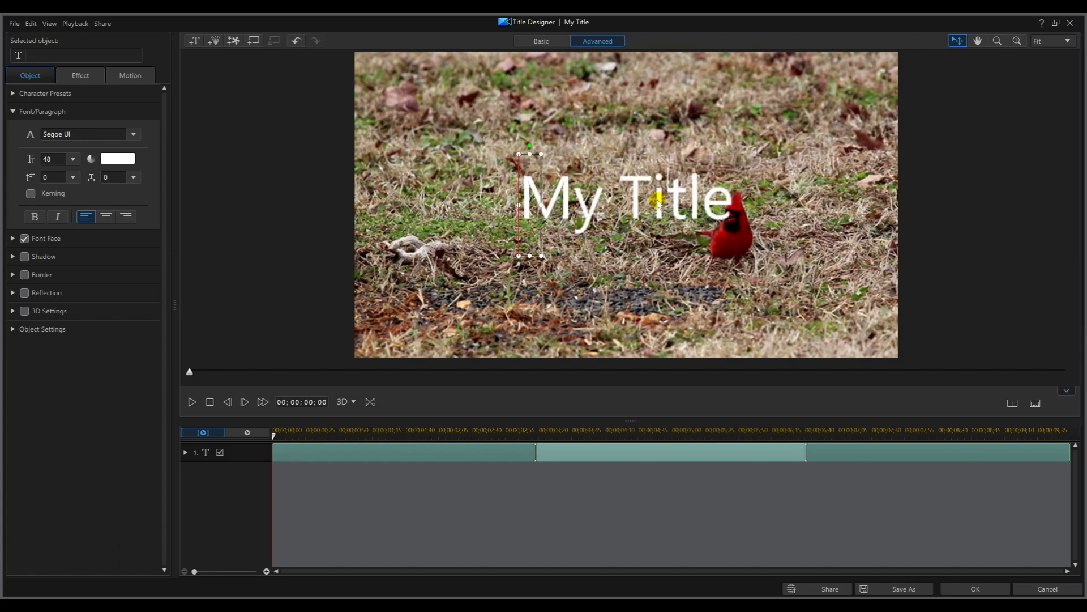
pyautogui.write('Wiggle')
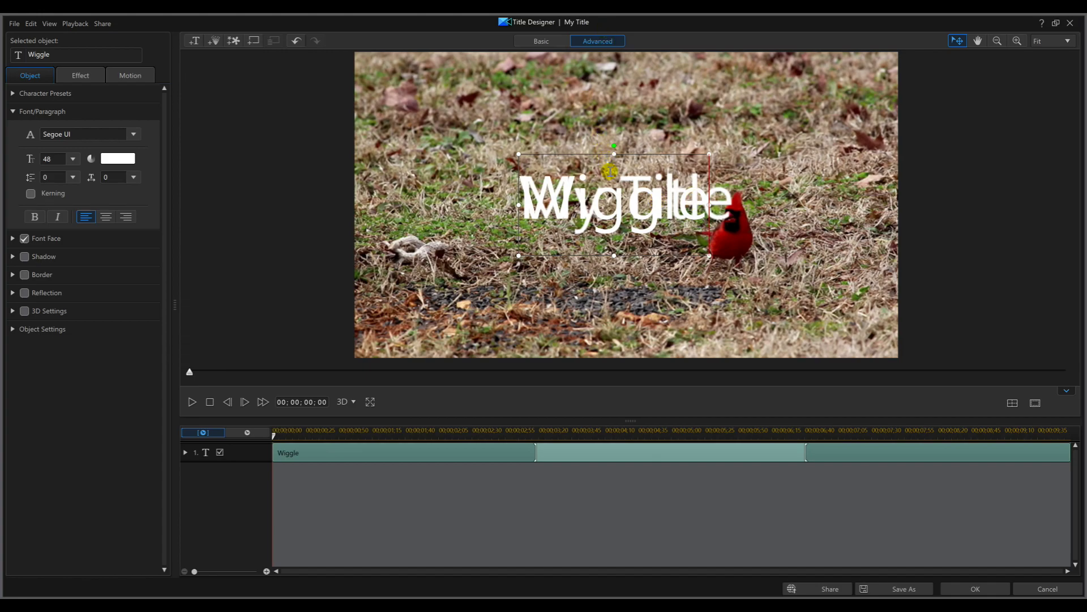
pyautogui.click(471, 85)
# - Move Wiggle to the upper left, set it to Umberto font, and confirm
pyautogui.moveTo(460, 72); pyautogui.dragTo(461, 71)
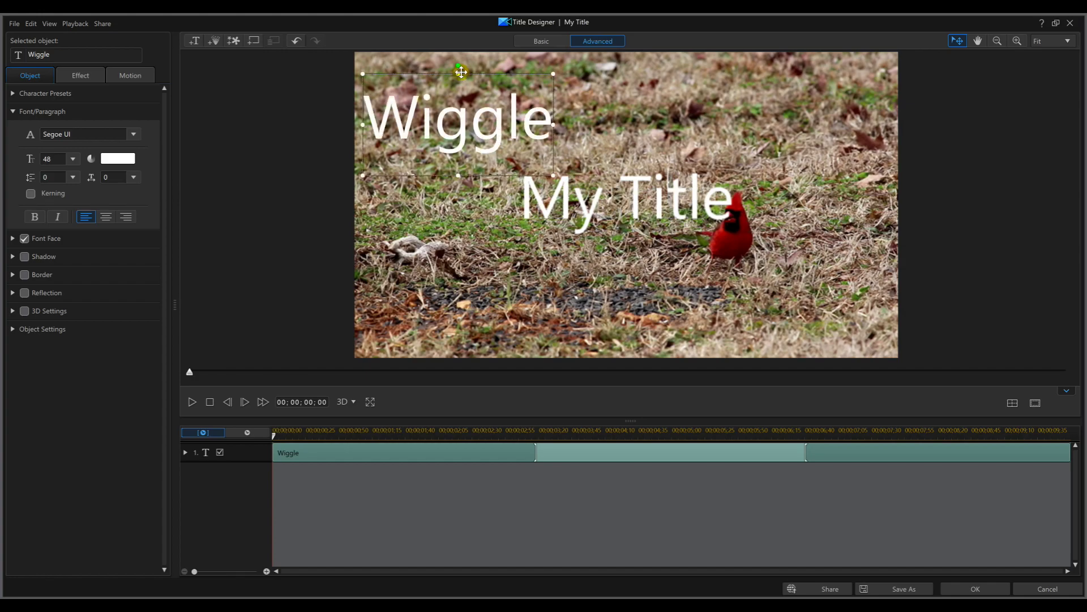
pyautogui.doubleClick(501, 106)
pyautogui.click(134, 133)
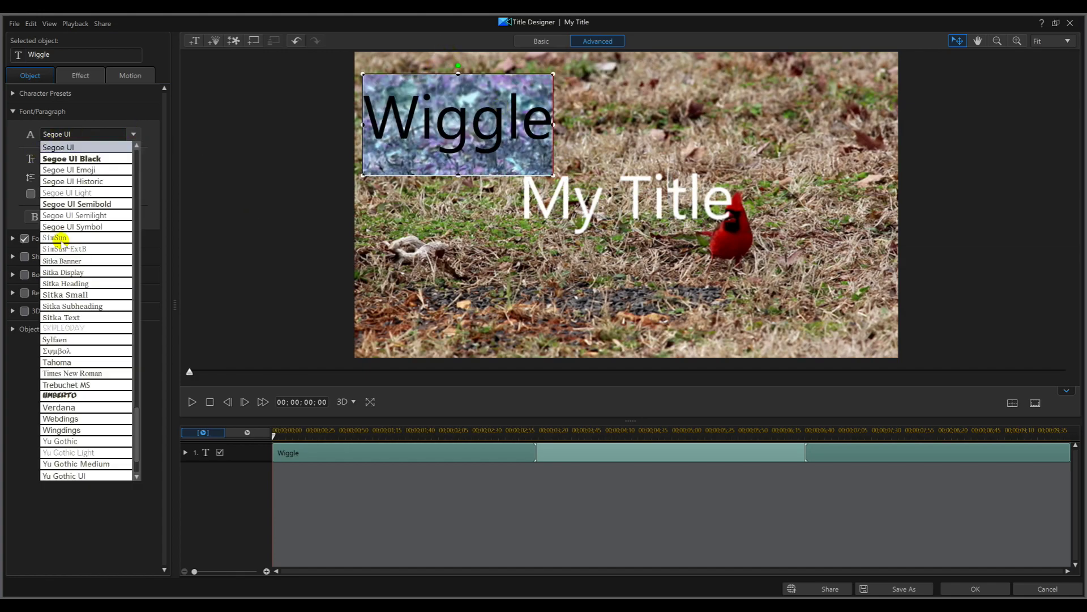
pyautogui.click(71, 396)
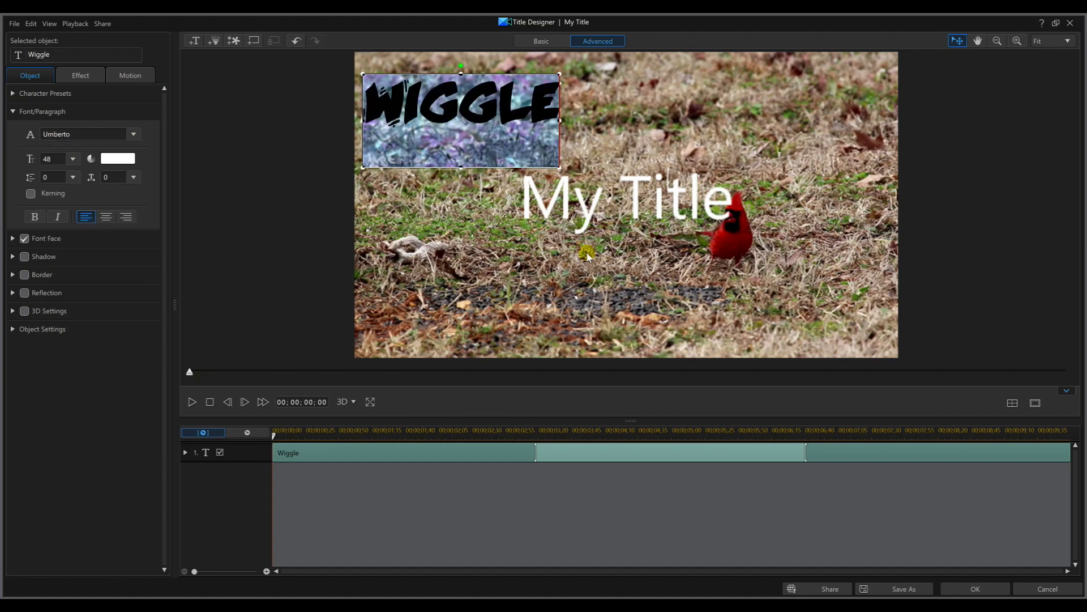
pyautogui.click(989, 590)
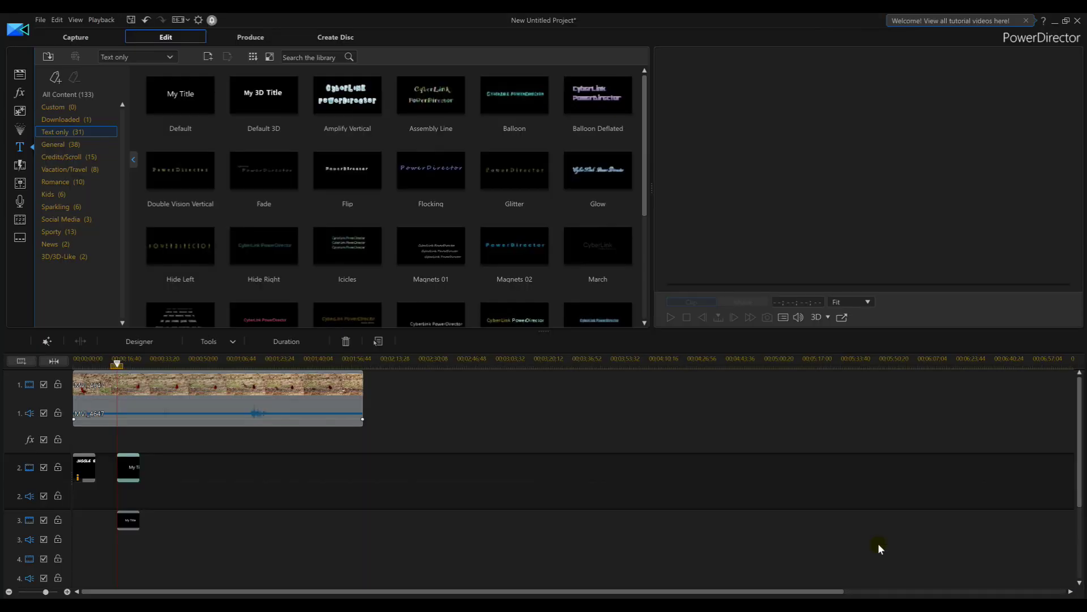
# - Change the track 3 title's text to 'Effect'
pyautogui.click(131, 527)
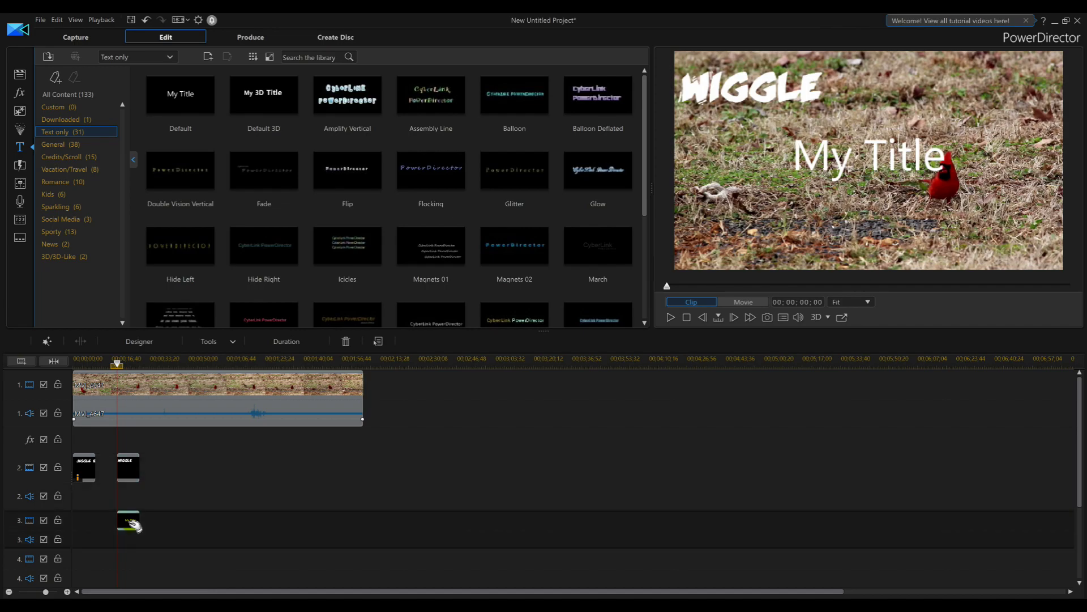
pyautogui.doubleClick(131, 526)
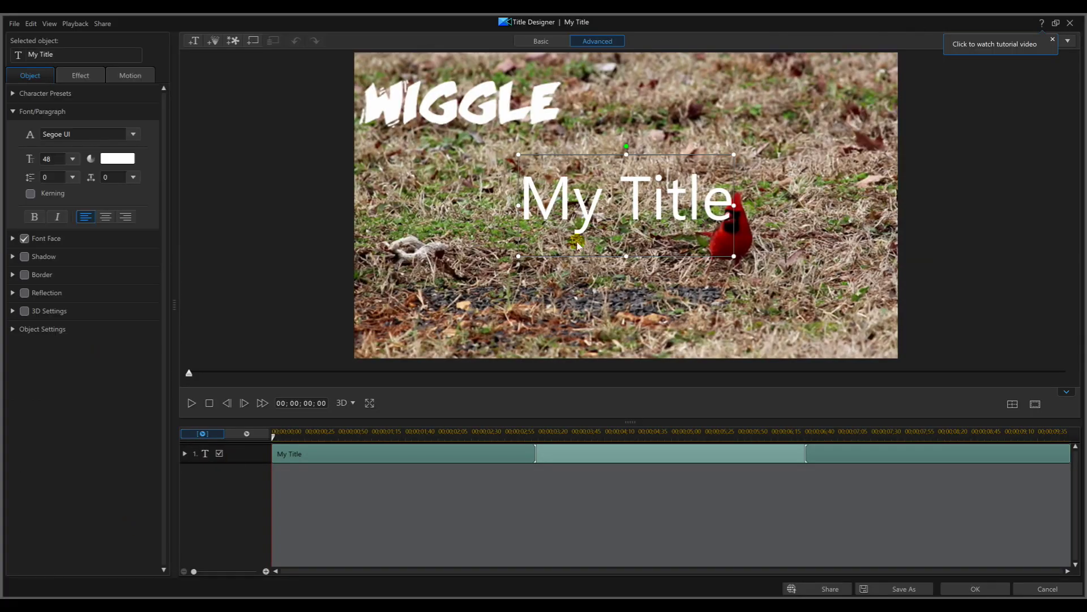
pyautogui.doubleClick(593, 211)
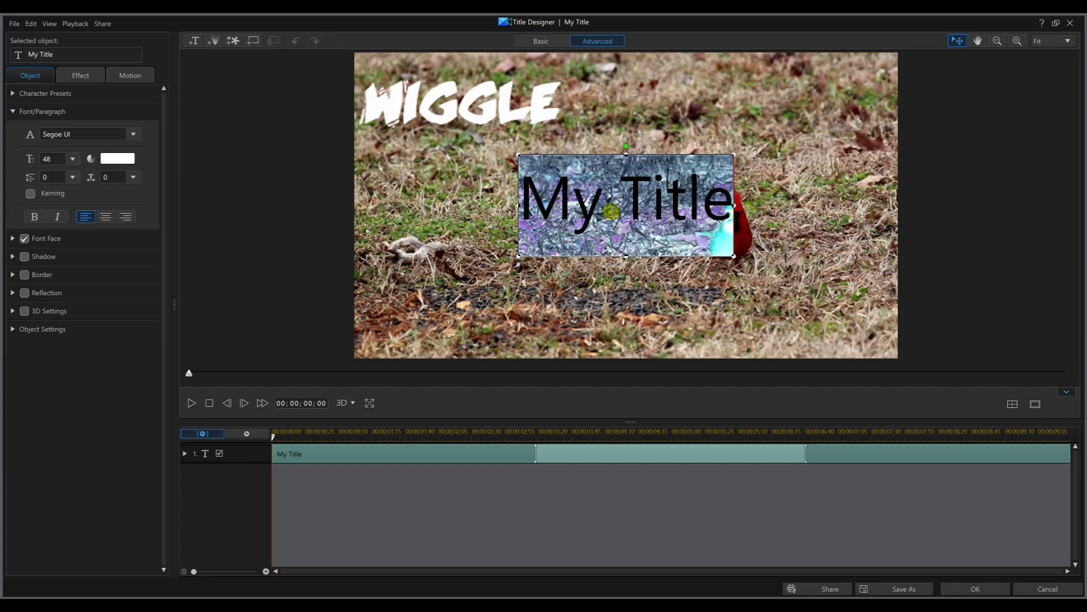
pyautogui.write('E')
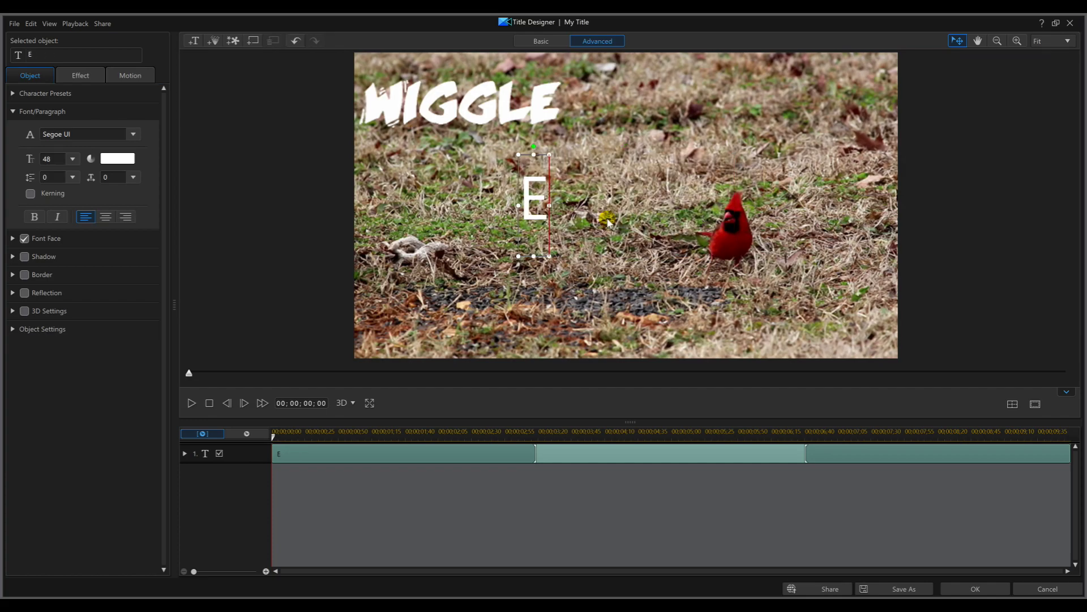
pyautogui.write('ffect')
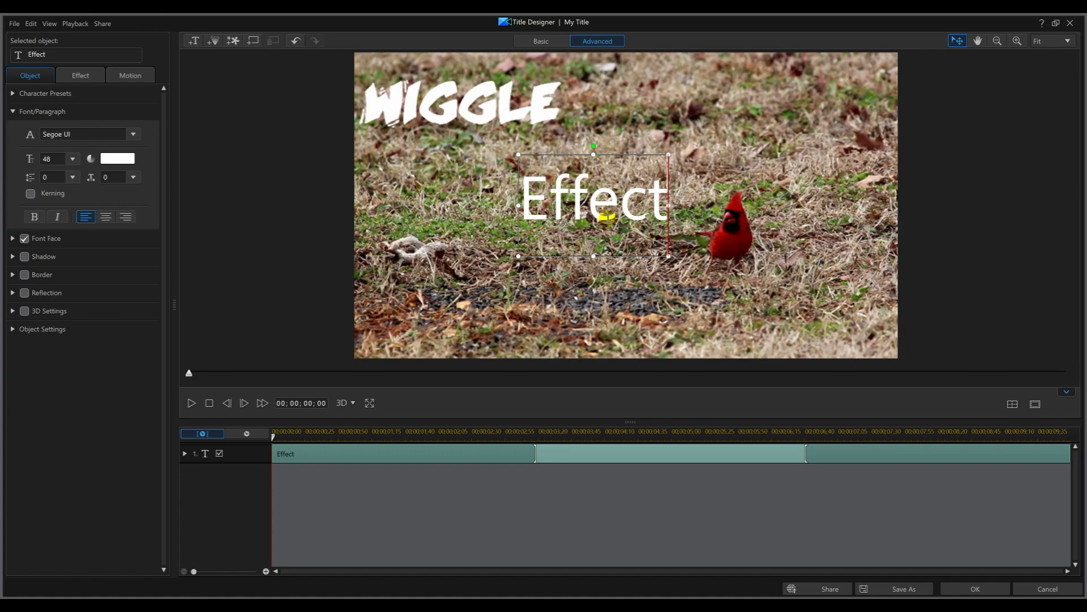
# - Set Effect to Umberto font, place it beside WIGGLE at the top, and confirm
pyautogui.doubleClick(568, 196)
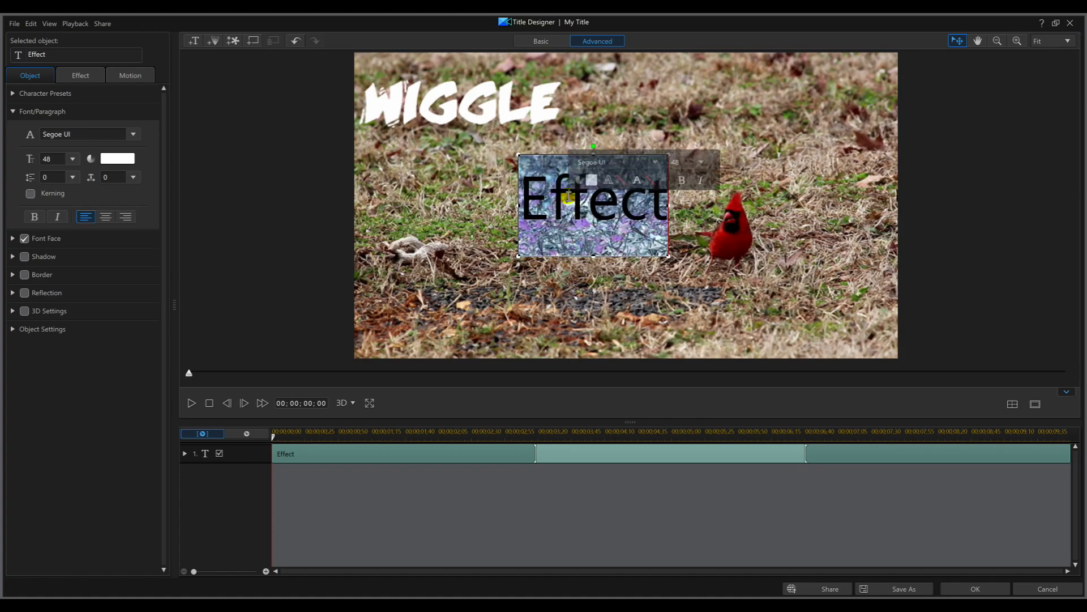
pyautogui.click(132, 135)
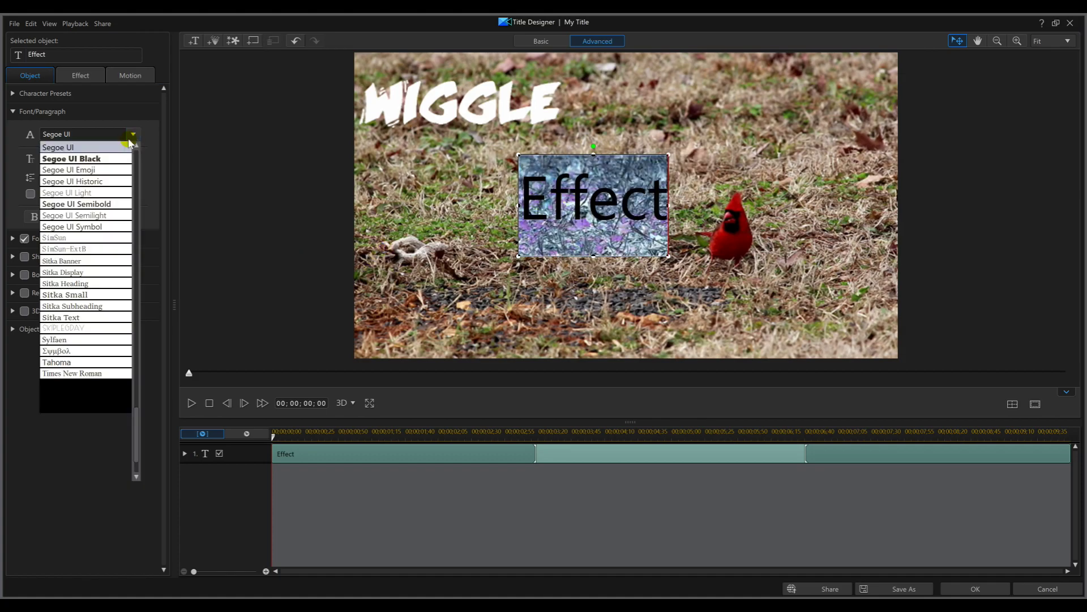
pyautogui.click(82, 396)
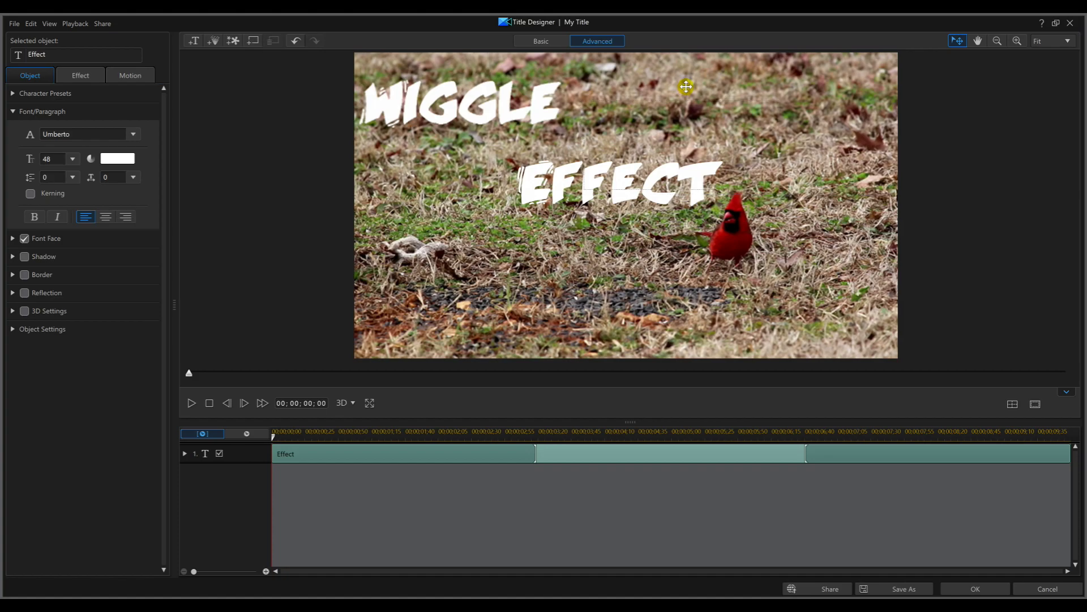
pyautogui.moveTo(619, 154); pyautogui.dragTo(685, 73)
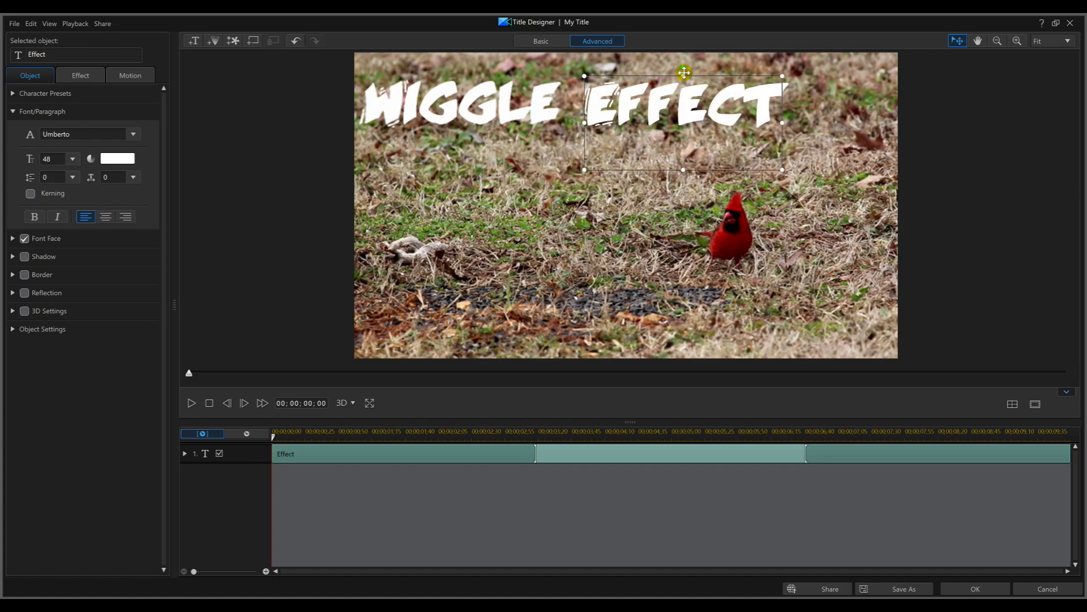
pyautogui.click(683, 72)
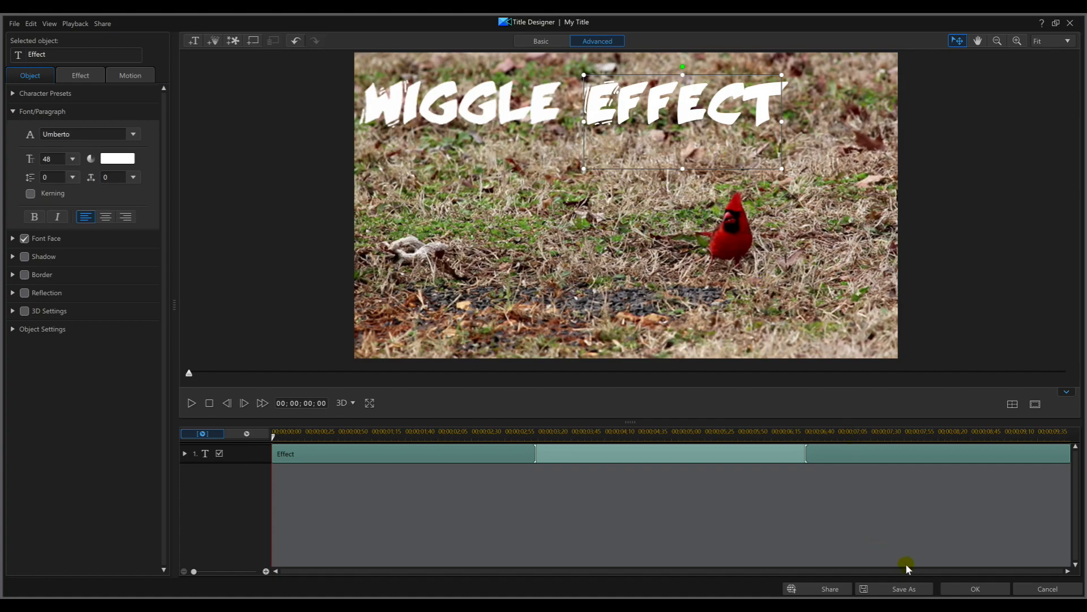
pyautogui.click(975, 590)
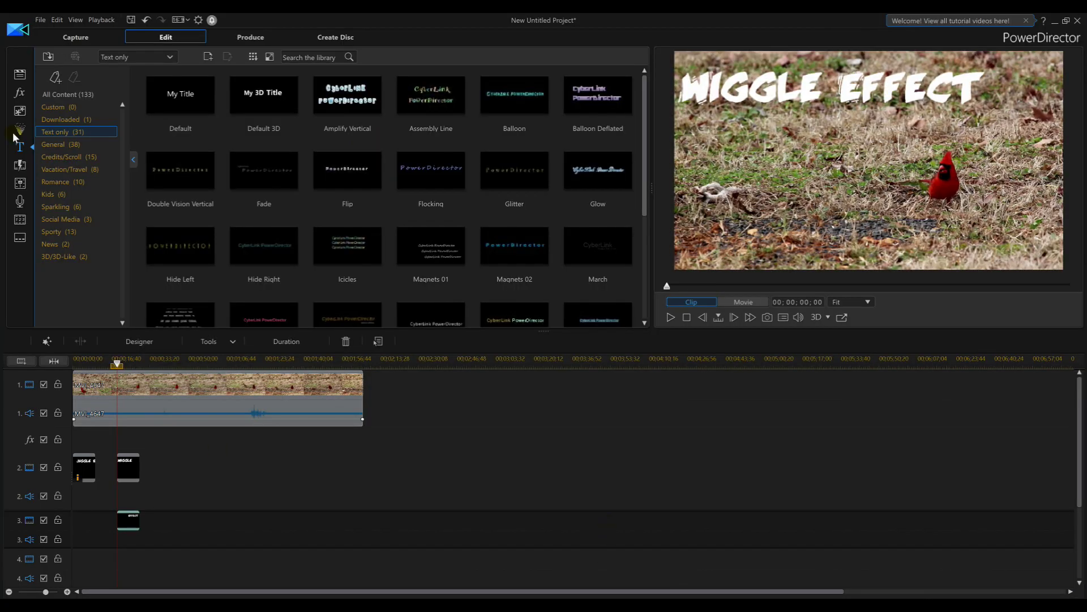
# - Apply Quake from My Favorites to the WIGGLE and EFFECT clips and open WIGGLE's Quake settings
pyautogui.click(18, 95)
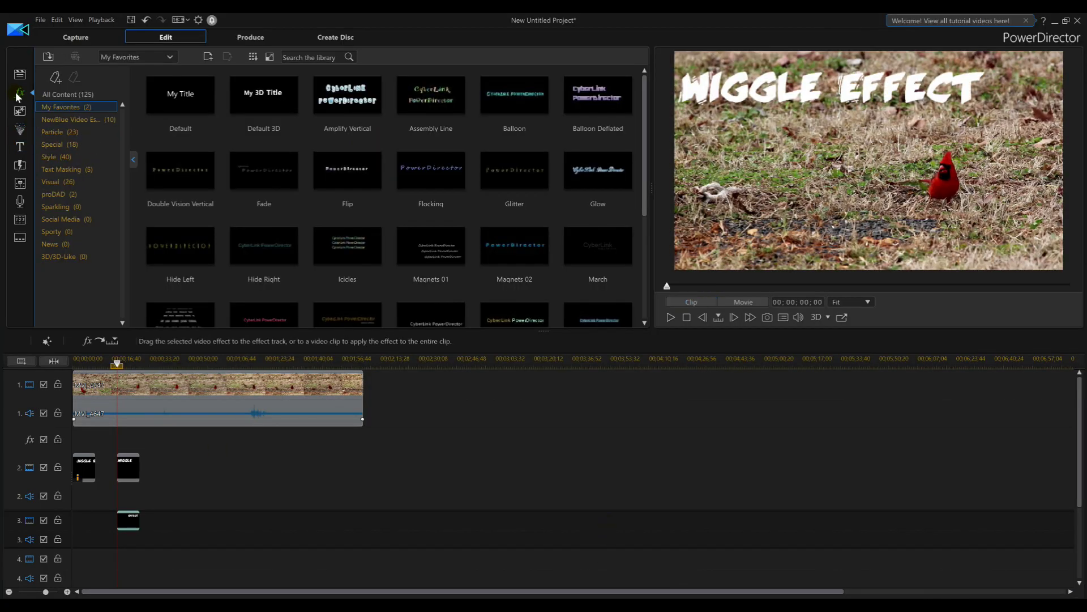
pyautogui.click(260, 114)
pyautogui.moveTo(142, 465); pyautogui.dragTo(142, 465)
pyautogui.moveTo(263, 97); pyautogui.dragTo(128, 520)
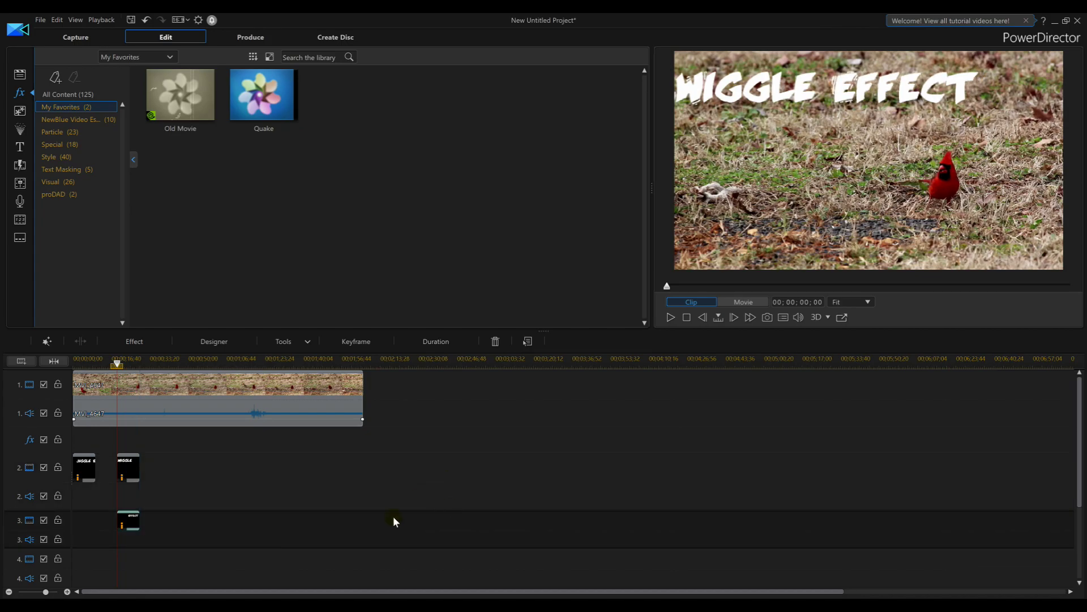
pyautogui.click(128, 467)
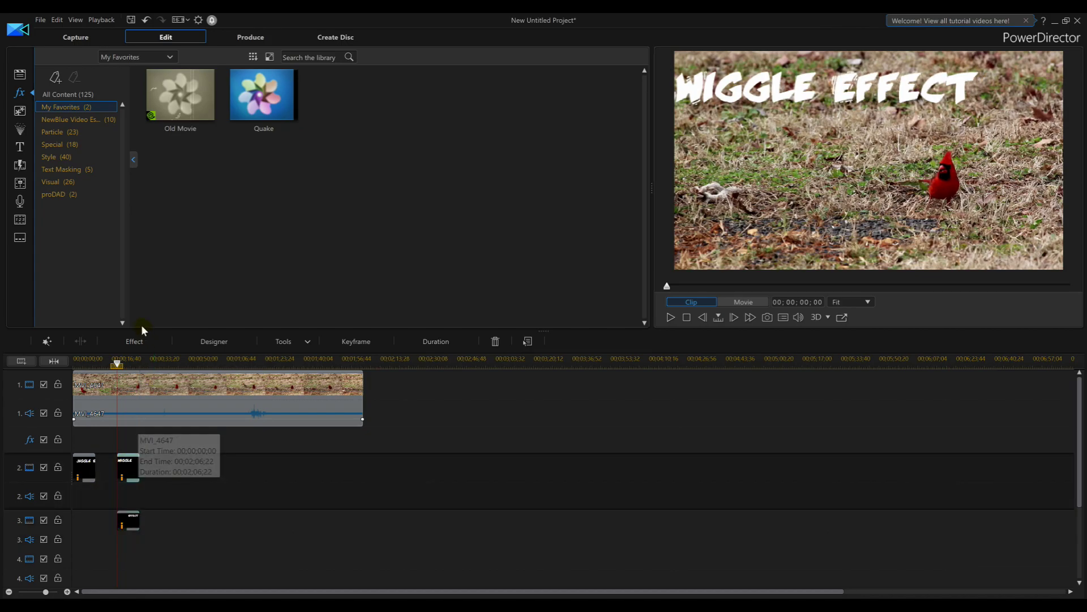
pyautogui.click(134, 341)
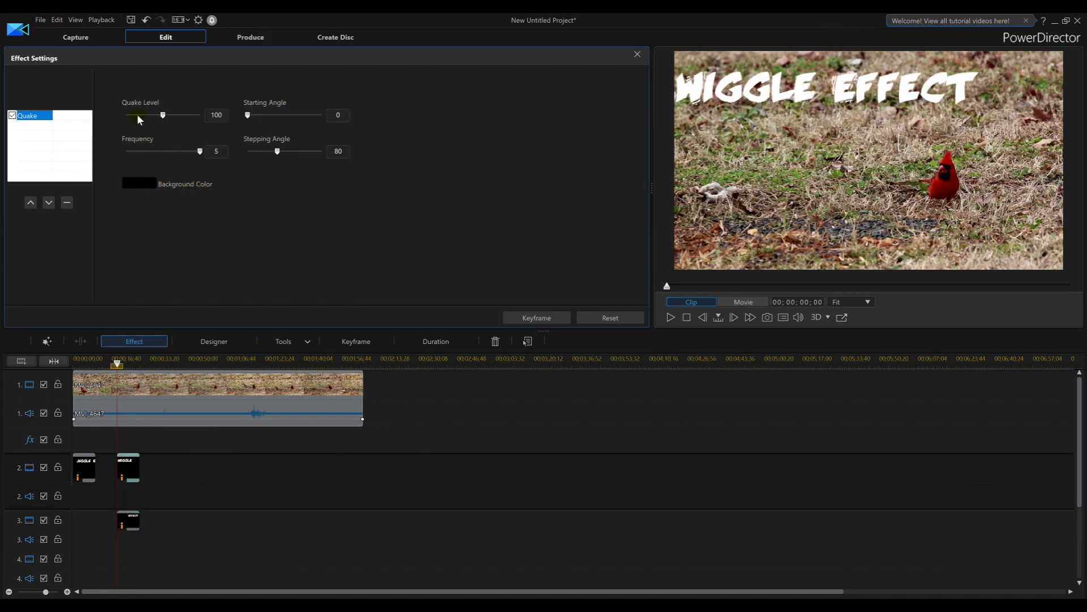
# - Set Quake to level 31, frequency 2 on WIGGLE and level 20 on EFFECT, then preview
pyautogui.click(138, 115)
pyautogui.click(146, 151)
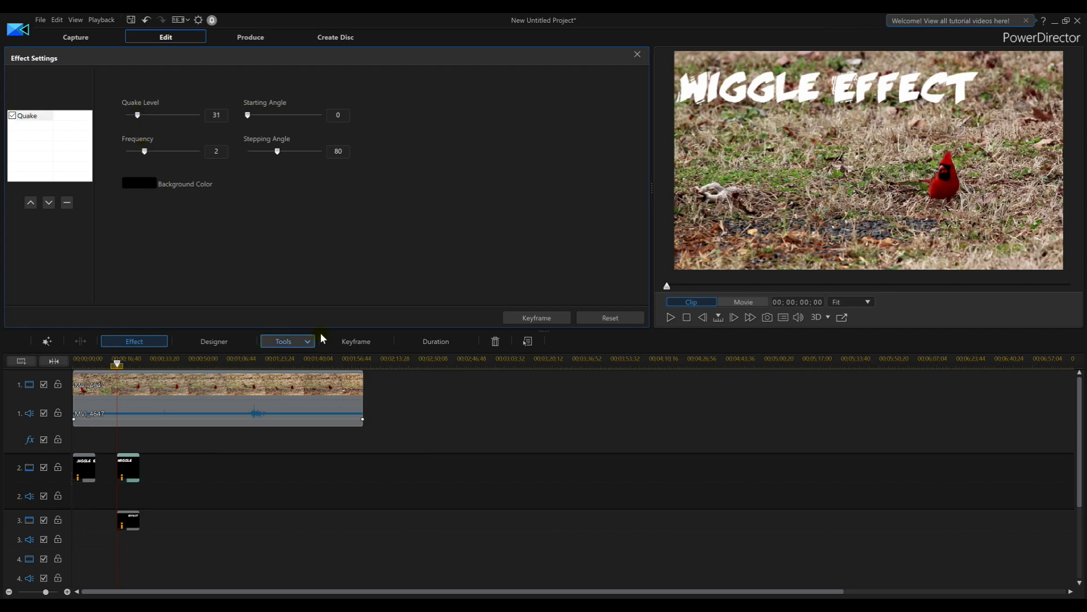
pyautogui.click(140, 521)
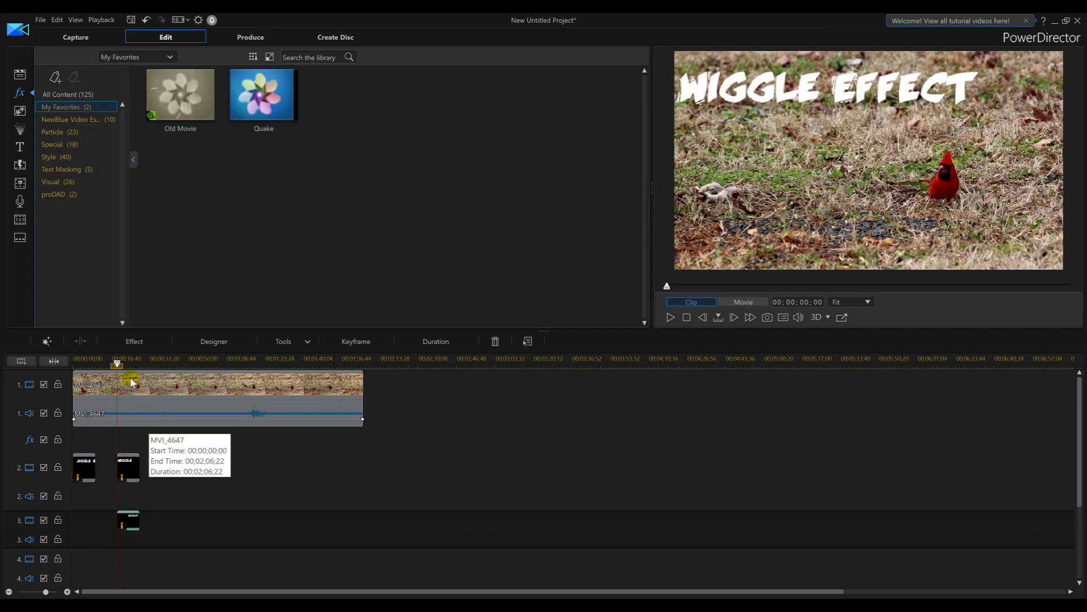
pyautogui.click(136, 341)
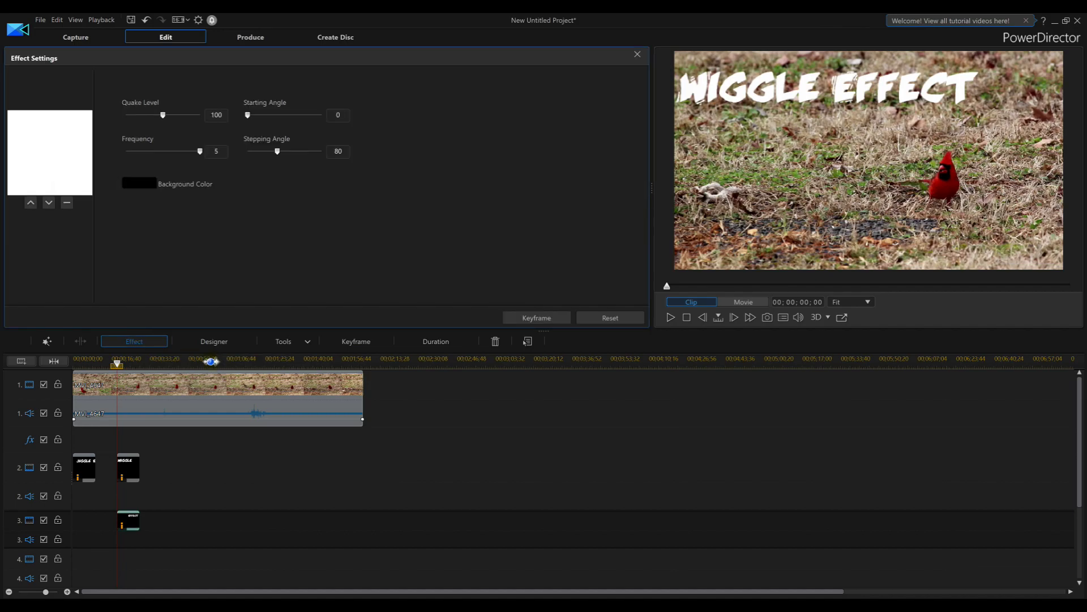
pyautogui.click(133, 115)
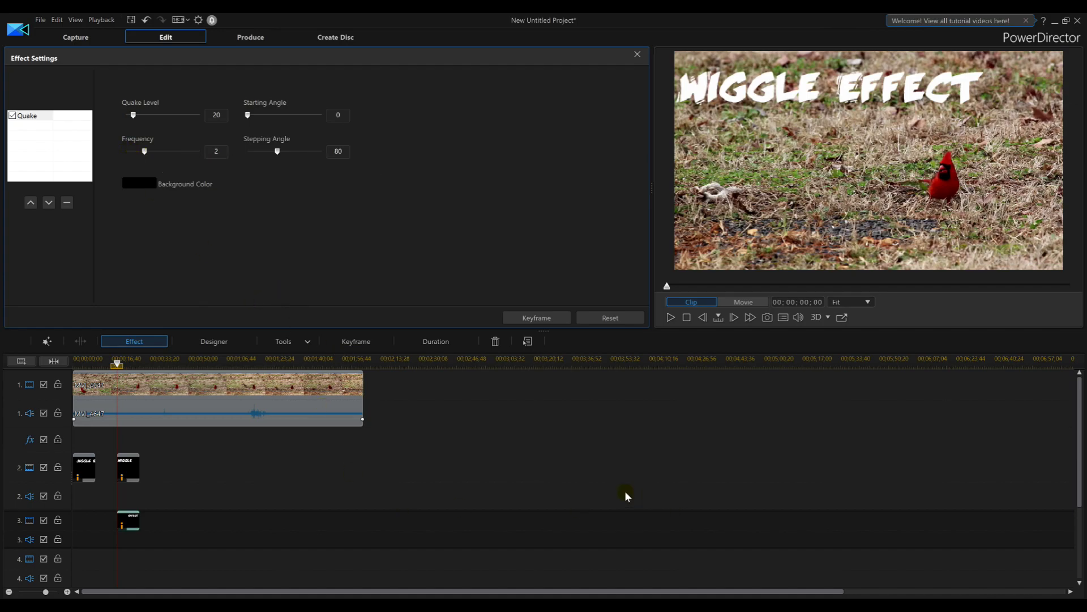
pyautogui.click(670, 319)
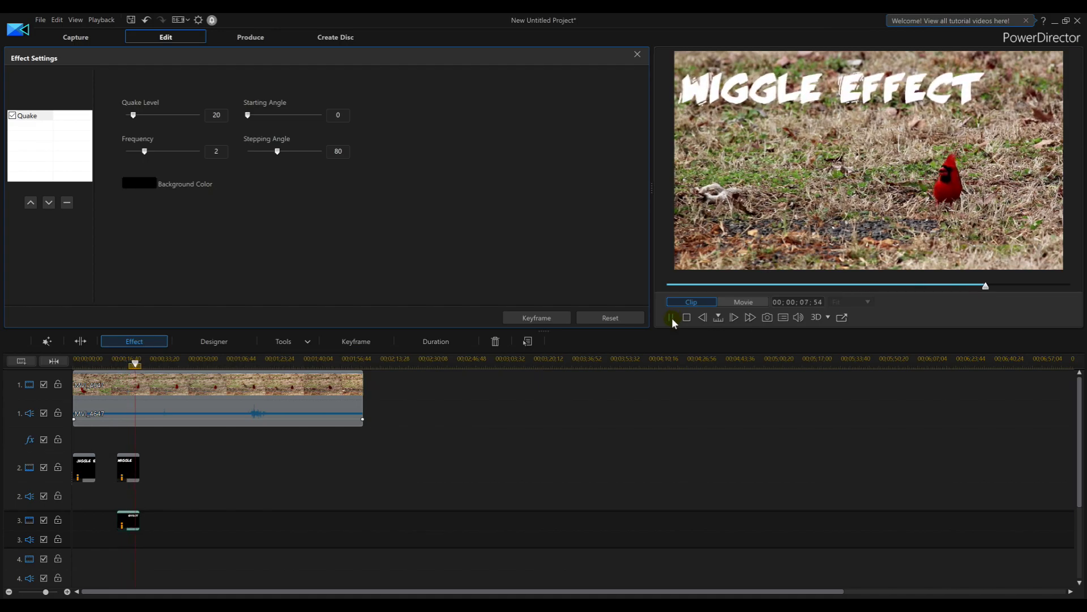
pyautogui.click(671, 318)
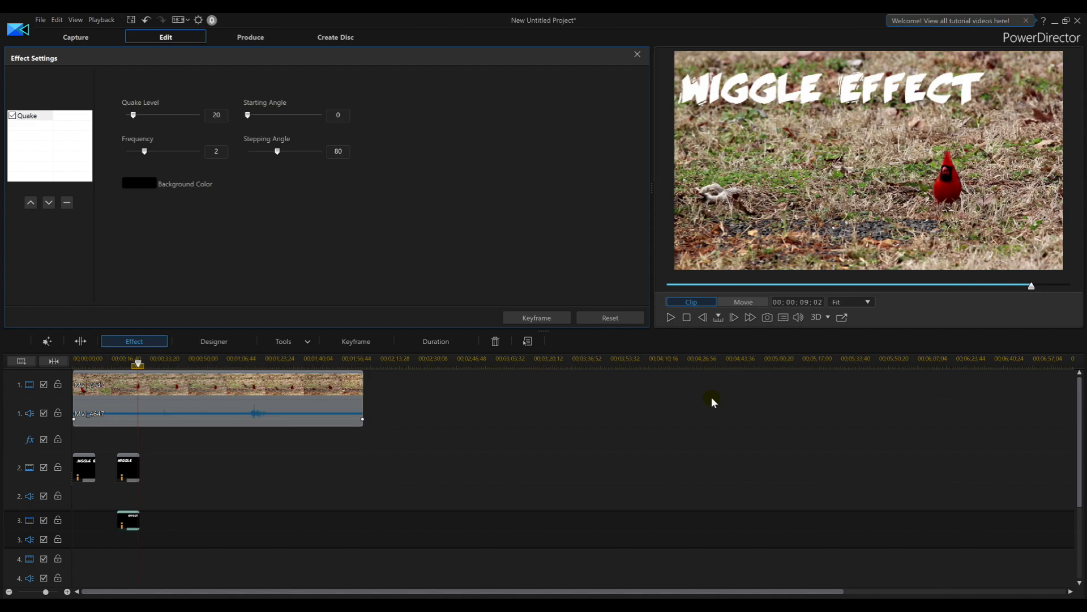
pyautogui.click(638, 54)
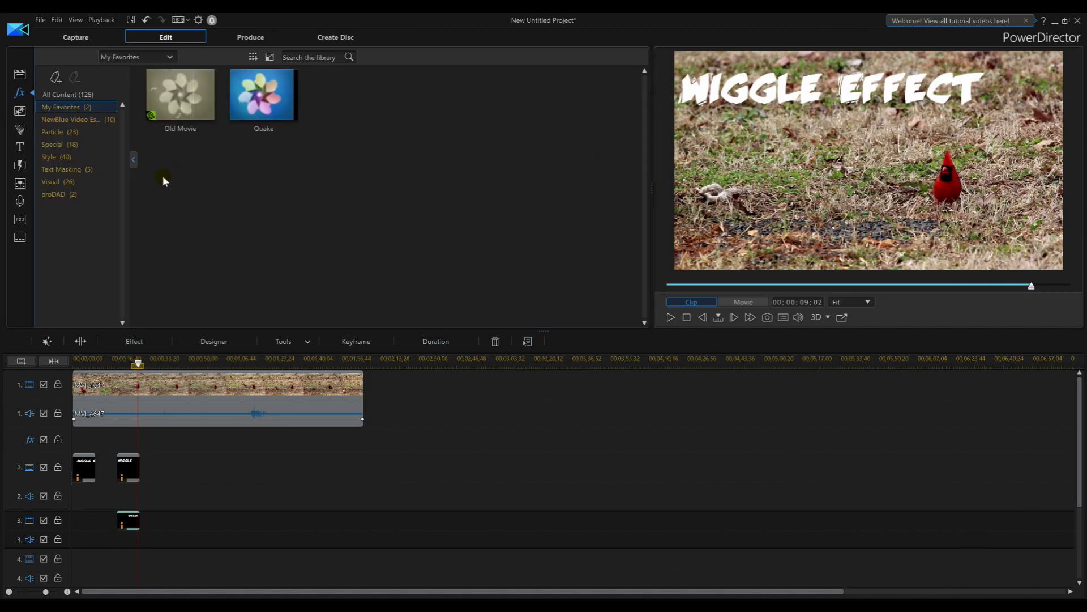
# - Add Default titles to tracks 2 and 3 and open the track 2 one for editing
pyautogui.click(27, 150)
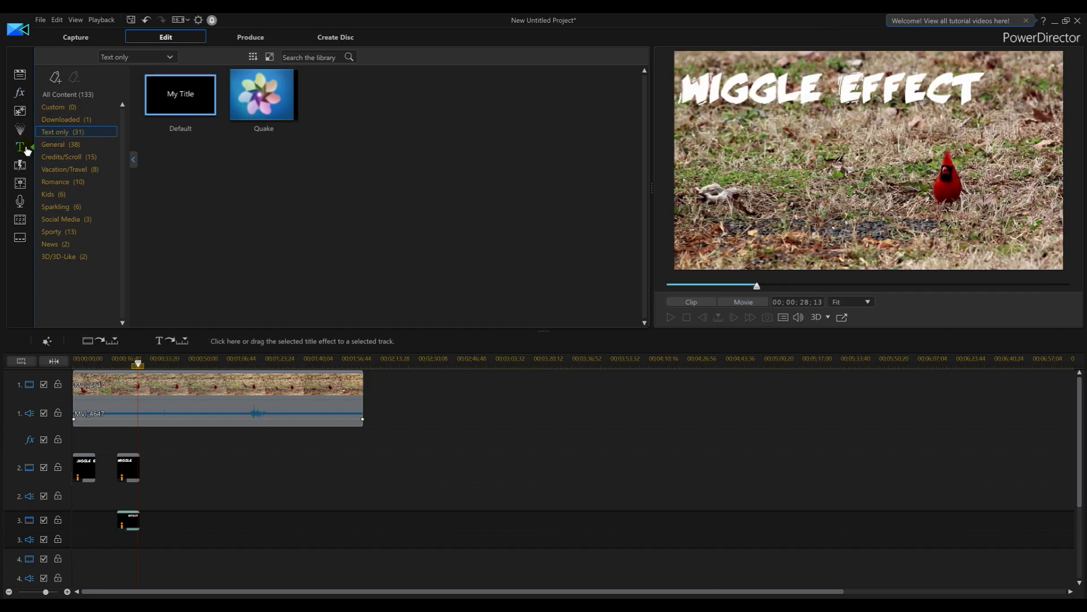
pyautogui.moveTo(182, 107); pyautogui.dragTo(191, 484)
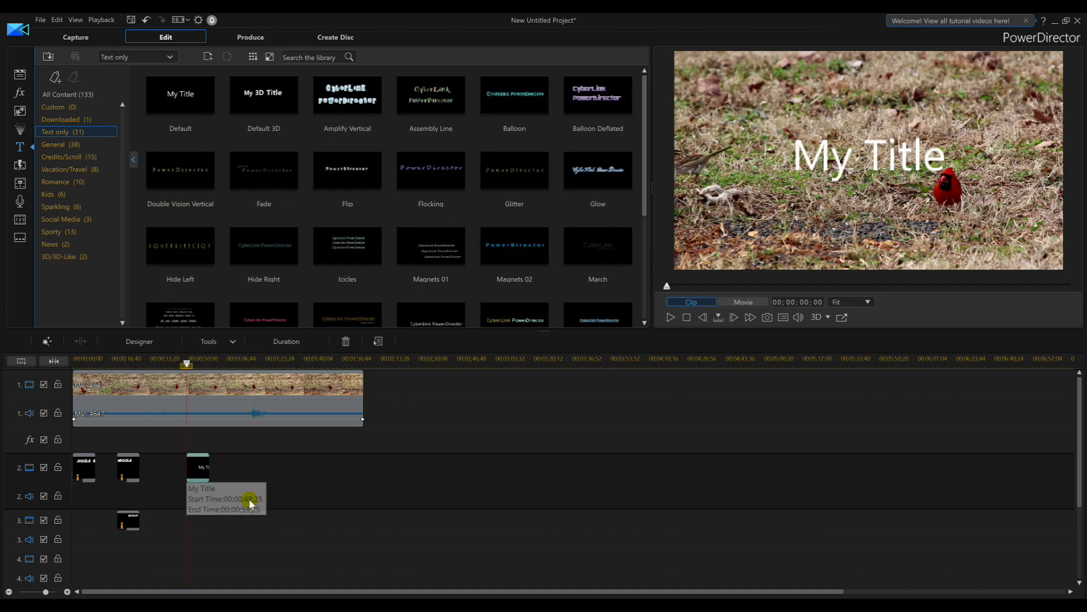
pyautogui.moveTo(180, 98); pyautogui.dragTo(188, 530)
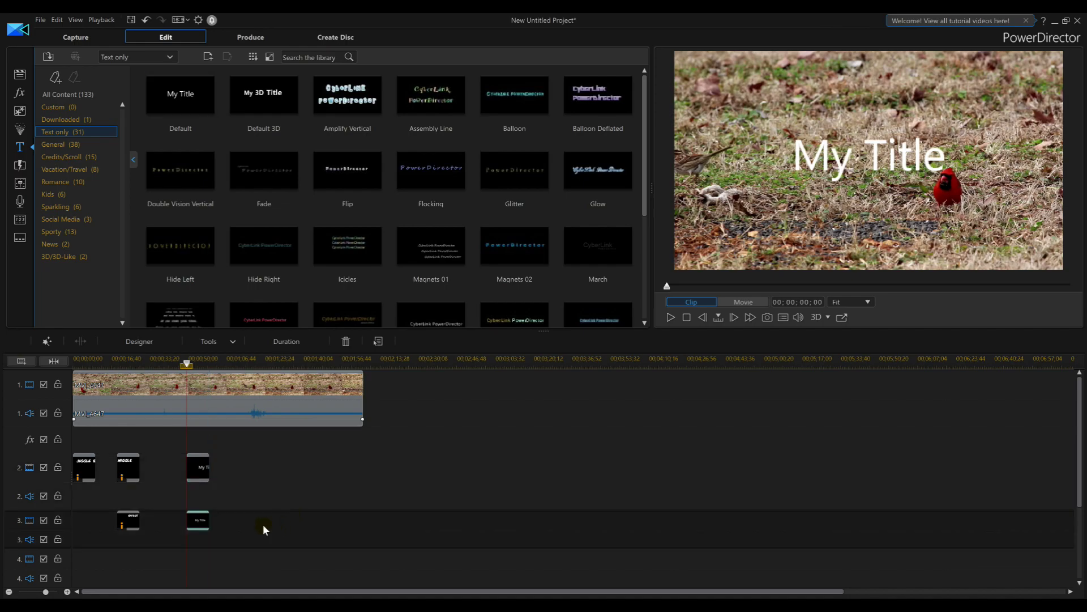
pyautogui.doubleClick(197, 468)
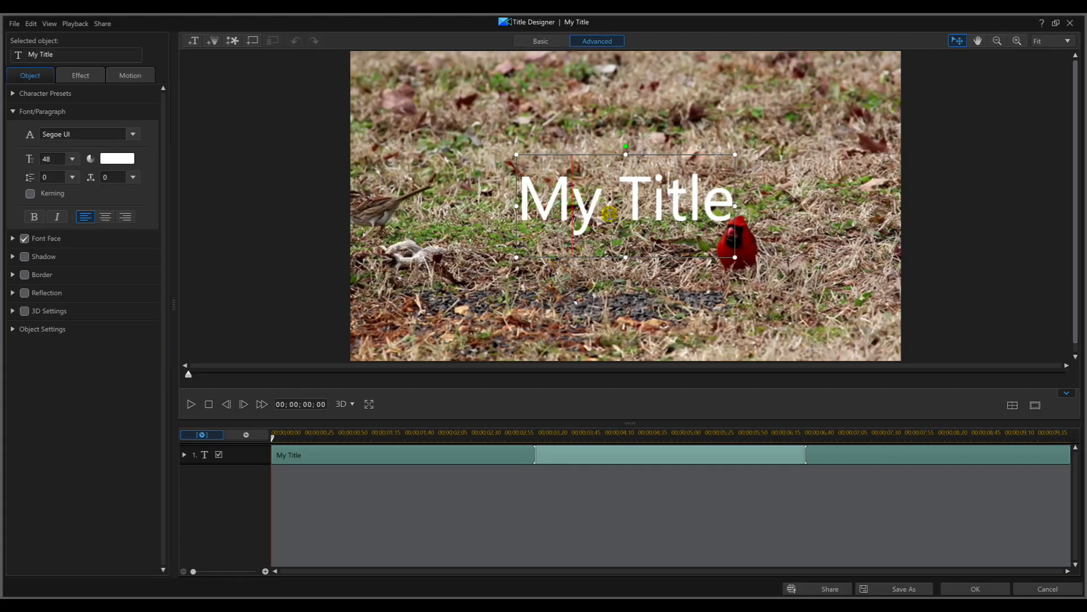
# - Change the title text to 'Wig' and move it to the top-left corner
pyautogui.doubleClick(609, 215)
pyautogui.write('Wig')
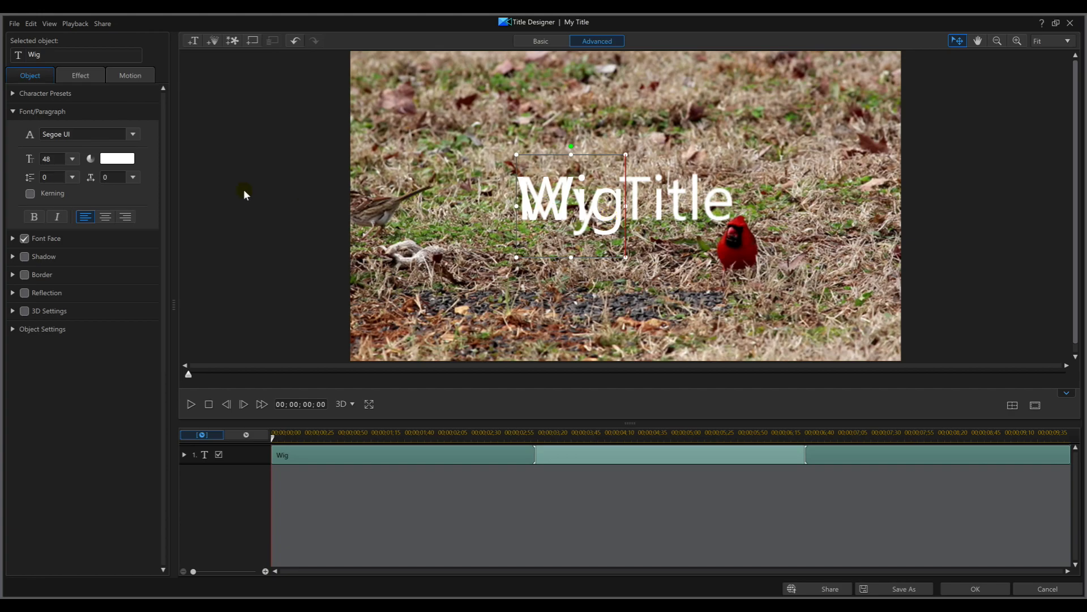
pyautogui.doubleClick(611, 195)
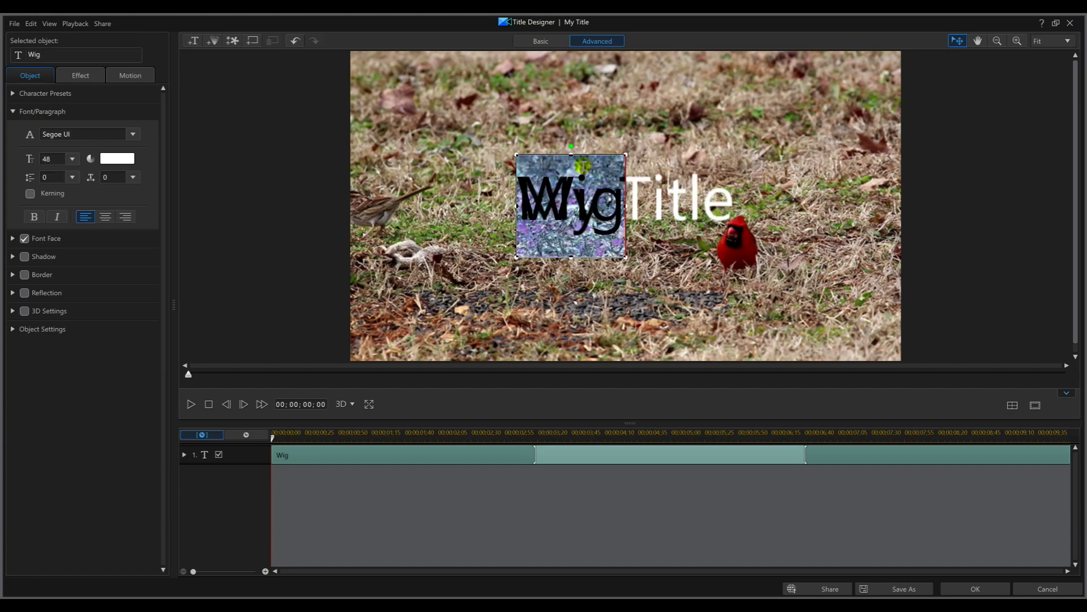
pyautogui.click(470, 102)
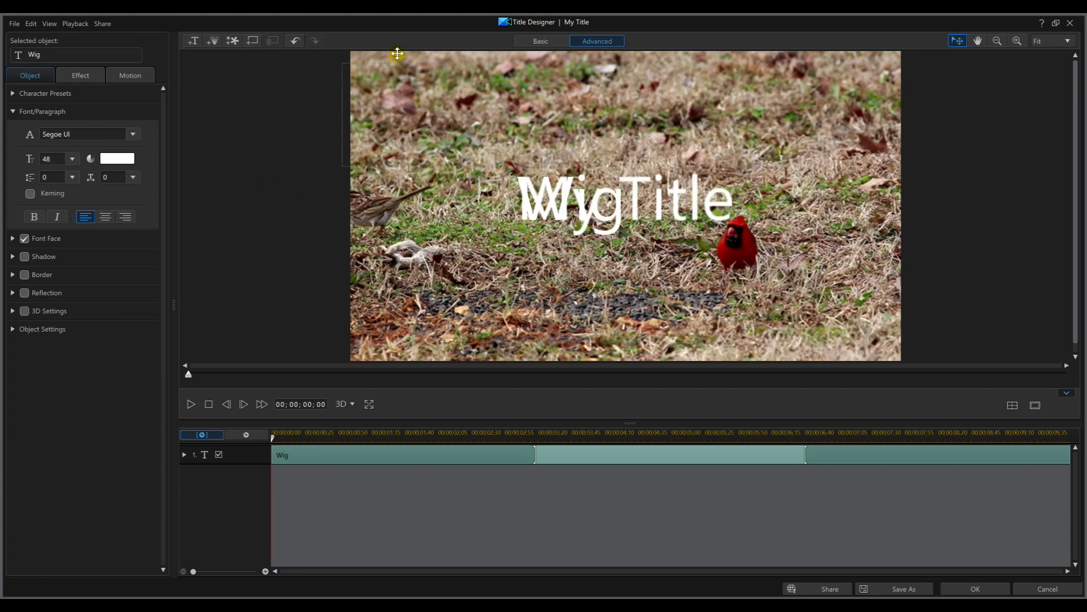
pyautogui.moveTo(410, 45); pyautogui.dragTo(410, 46)
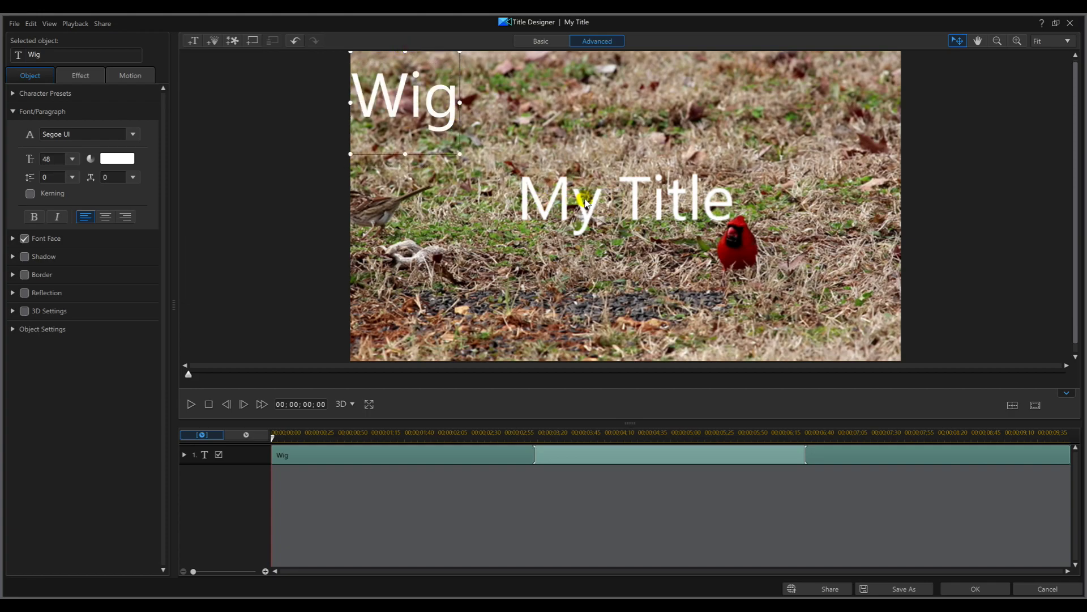
# - Style Wig in red Umberto font and close the title designer
pyautogui.doubleClick(432, 113)
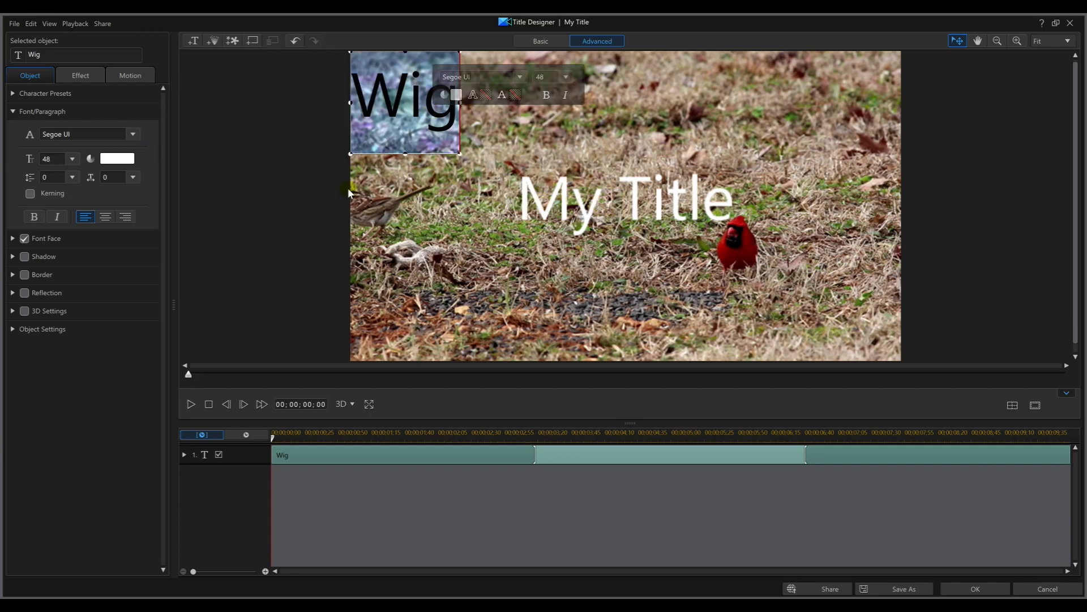
pyautogui.click(133, 133)
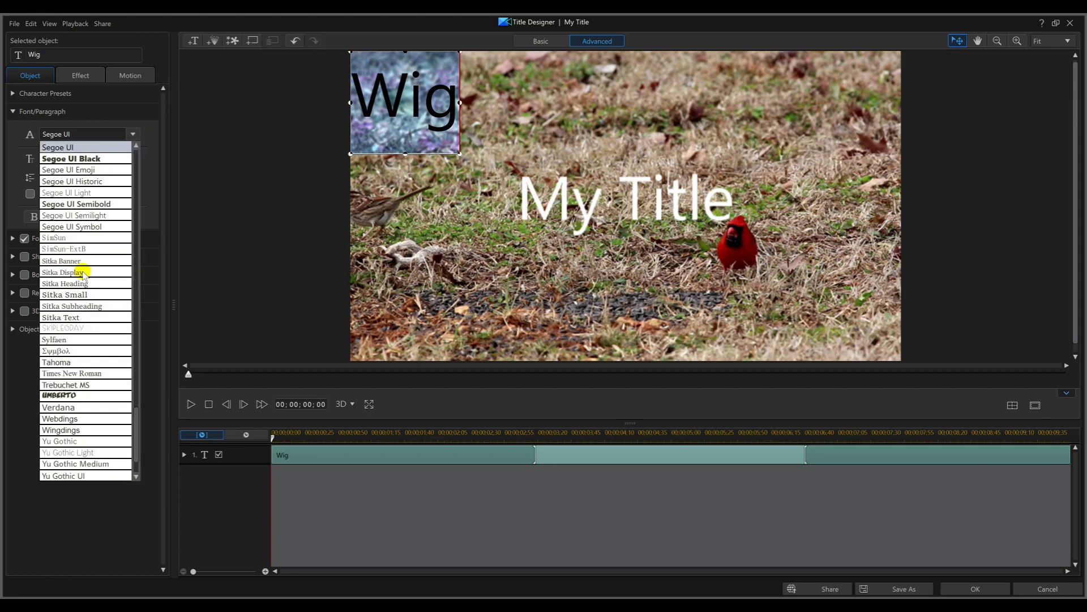
pyautogui.click(69, 398)
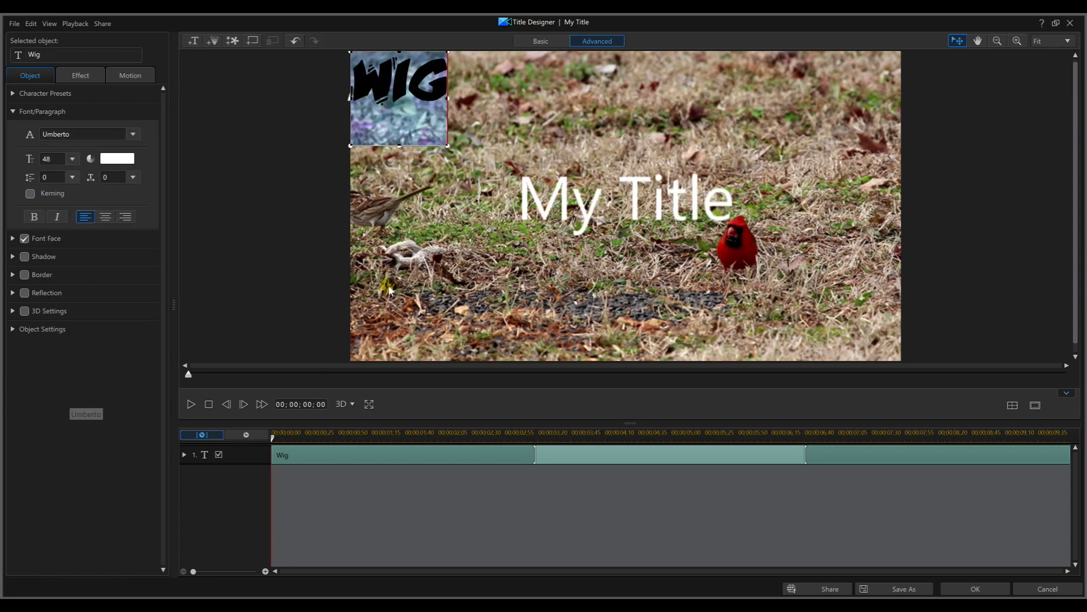
pyautogui.click(110, 157)
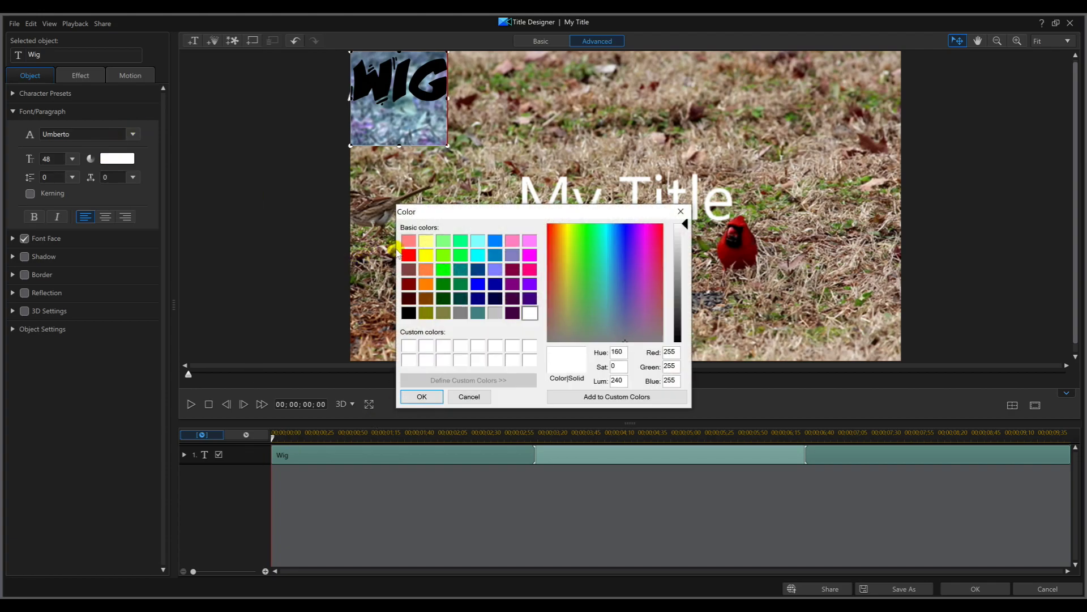
pyautogui.click(408, 255)
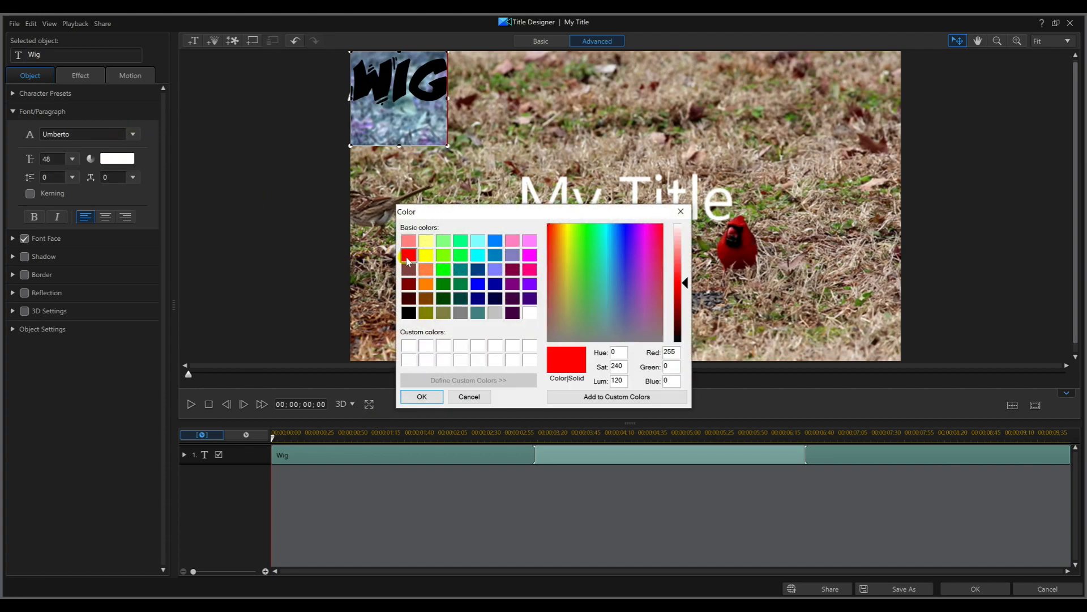
pyautogui.click(422, 396)
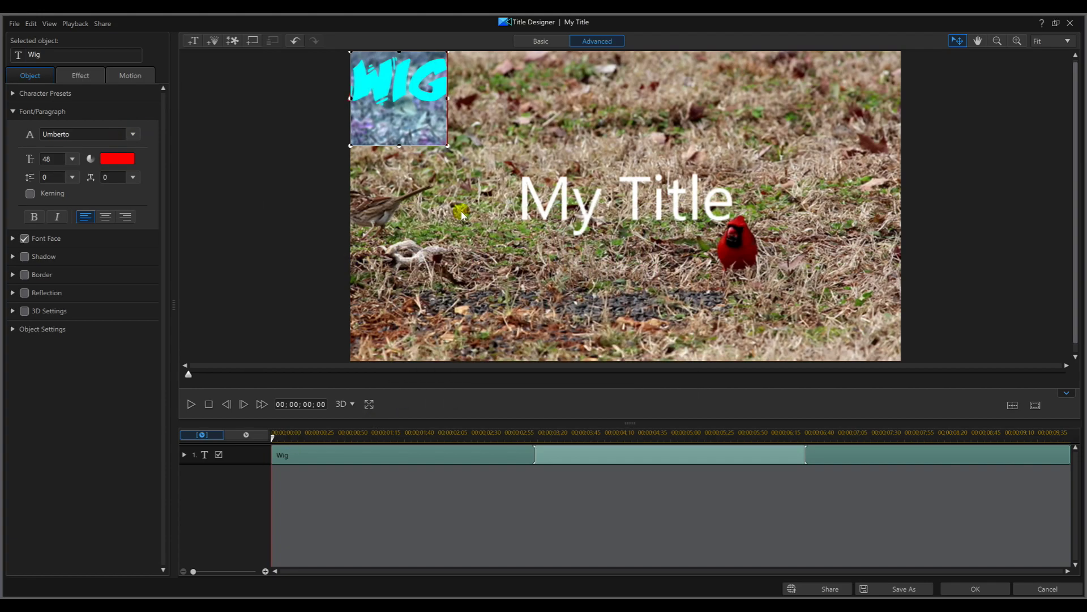
pyautogui.click(976, 588)
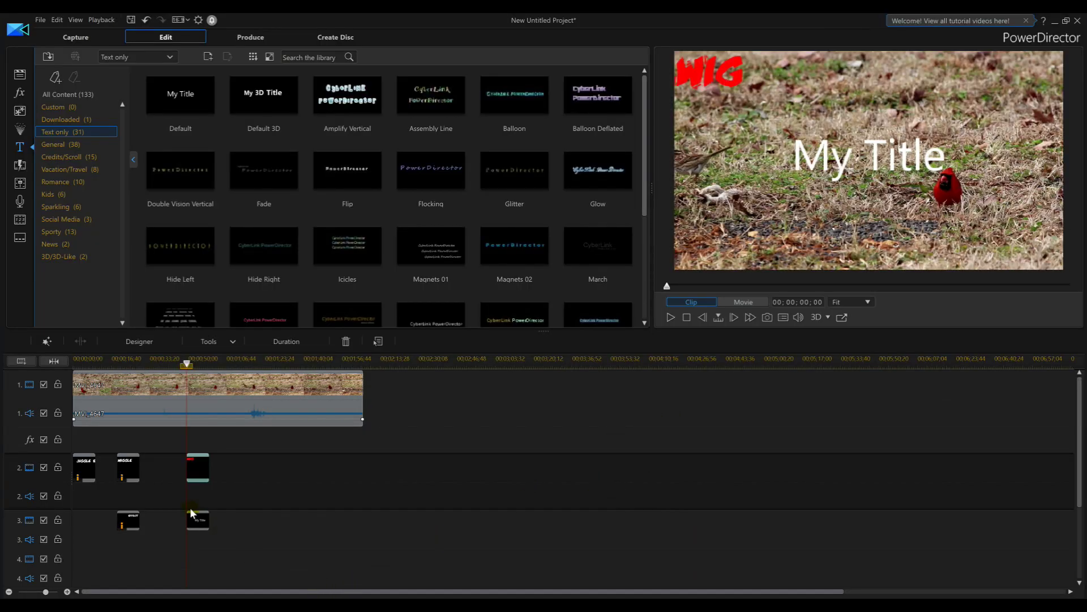
# - Open the My Title clip on track 3 and retype its text as 'Gle'
pyautogui.click(199, 525)
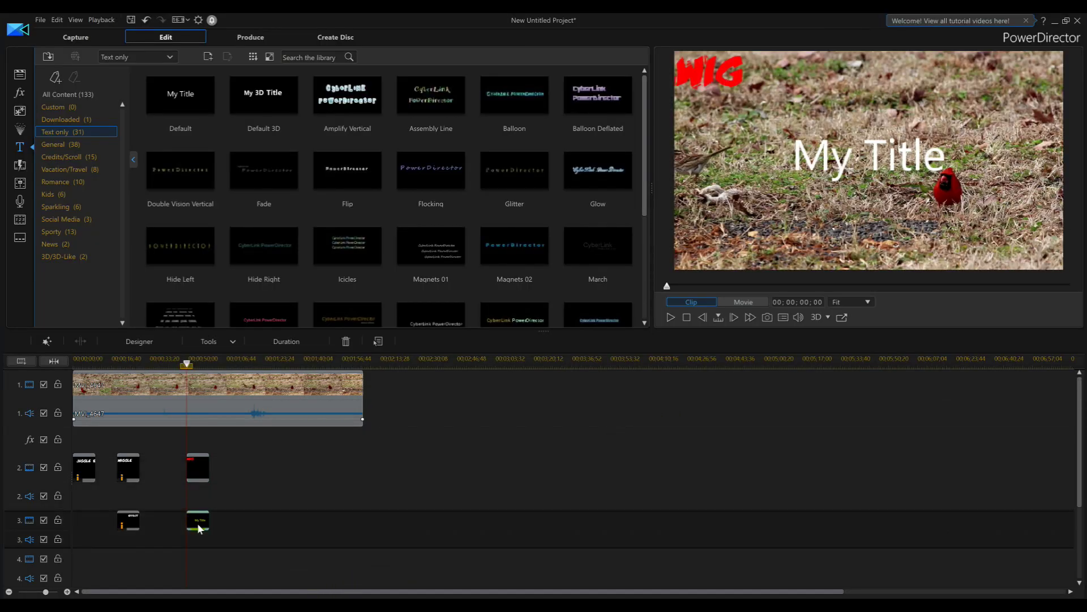
pyautogui.doubleClick(199, 525)
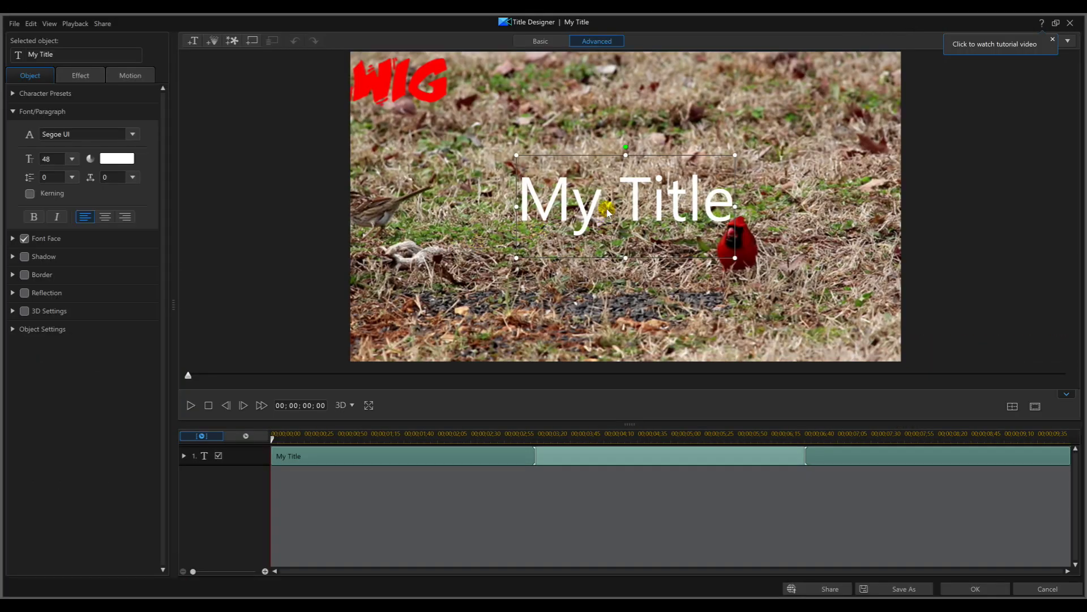
pyautogui.click(607, 210)
pyautogui.hotkey('ctrl', 'a')
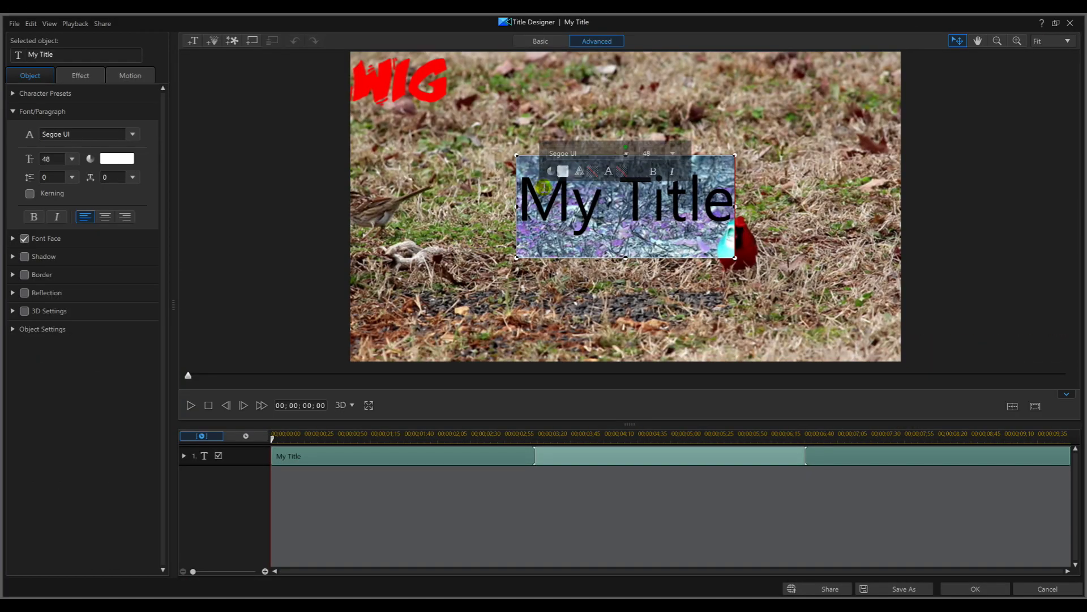
pyautogui.write('Gile')
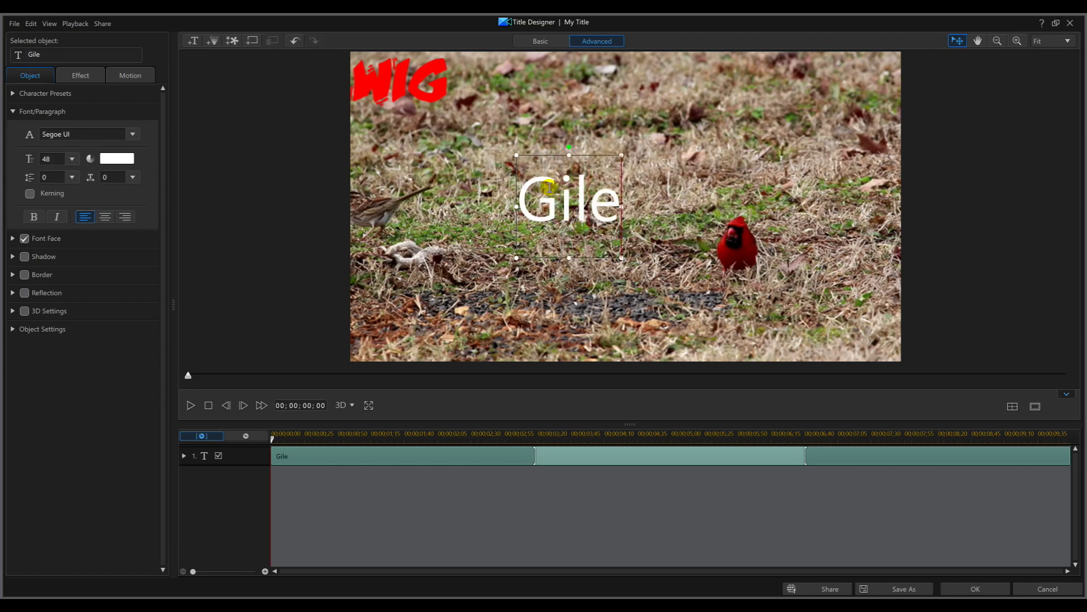
pyautogui.press('BackSpace')
pyautogui.press('BackSpace')
pyautogui.press('BackSpace')
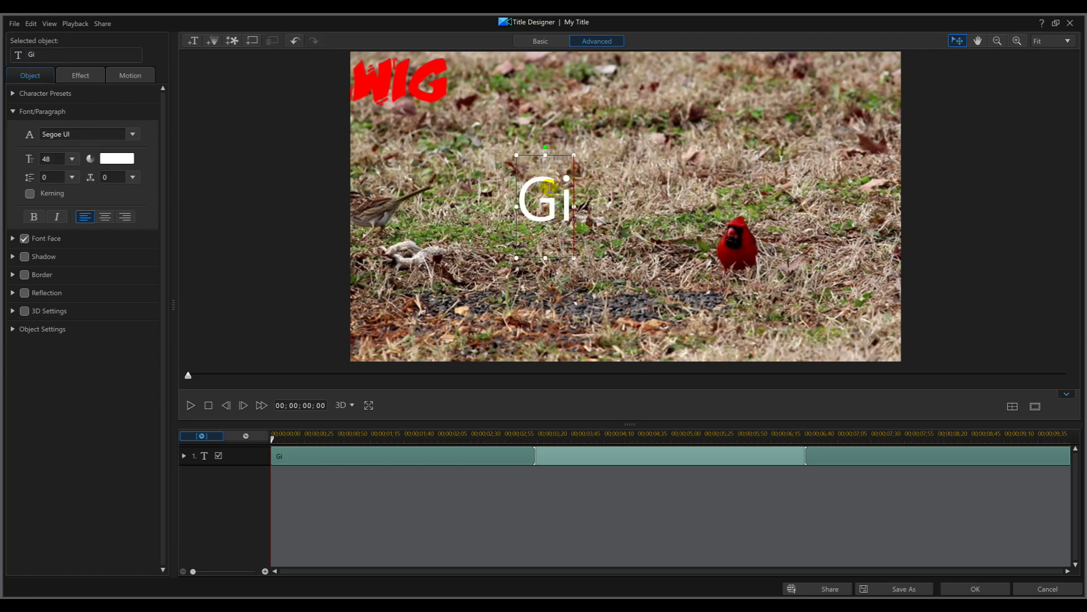
pyautogui.write('Le')
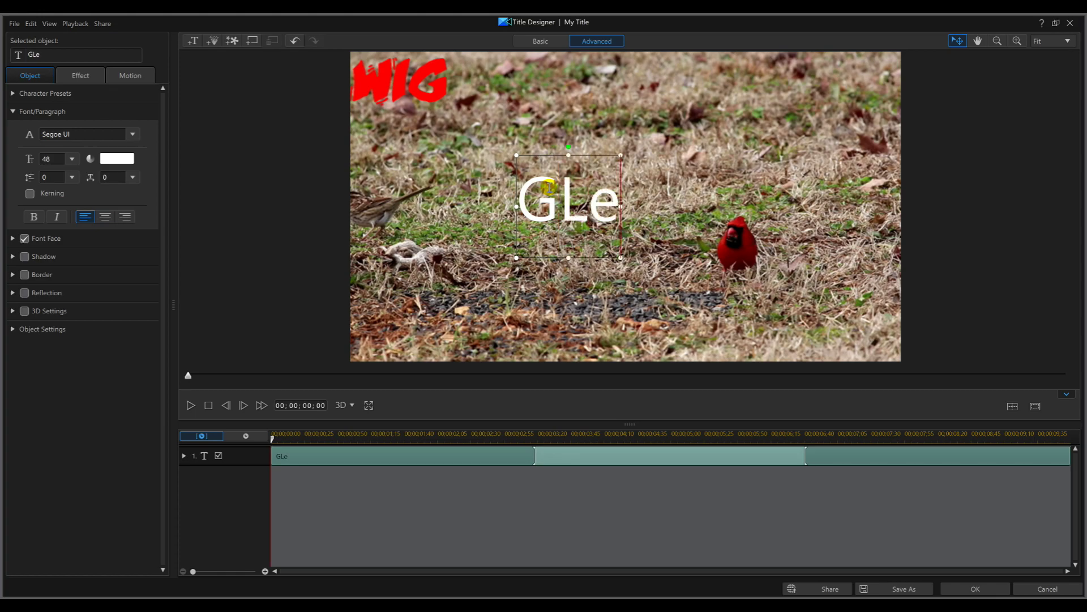
pyautogui.press('BackSpace')
pyautogui.press('BackSpace')
pyautogui.write('le')
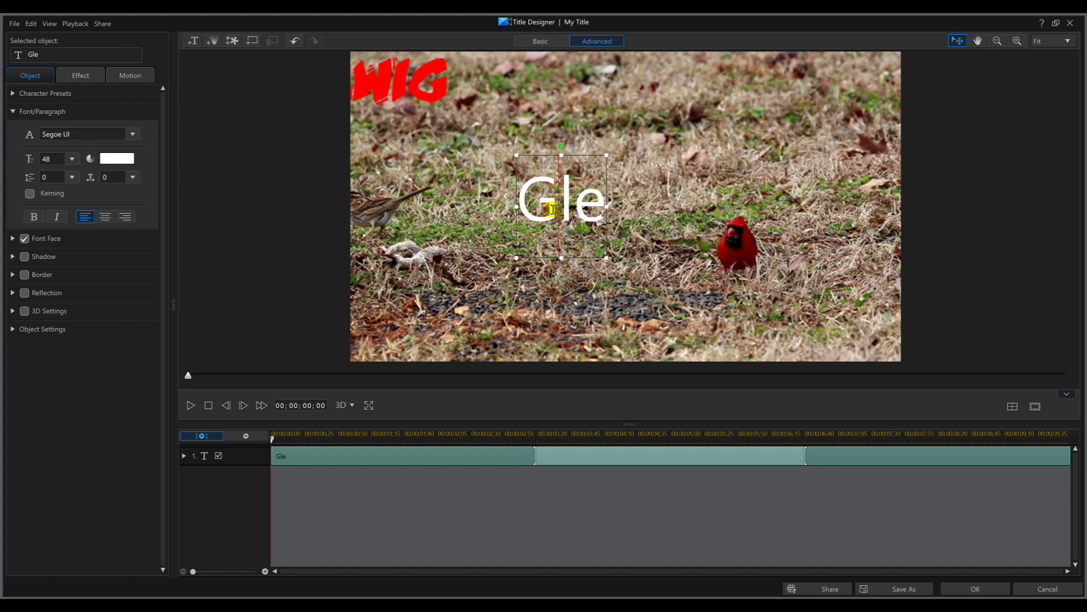
# - Make the Gle text yellow and set its font to Umberto
pyautogui.doubleClick(548, 210)
pyautogui.click(119, 161)
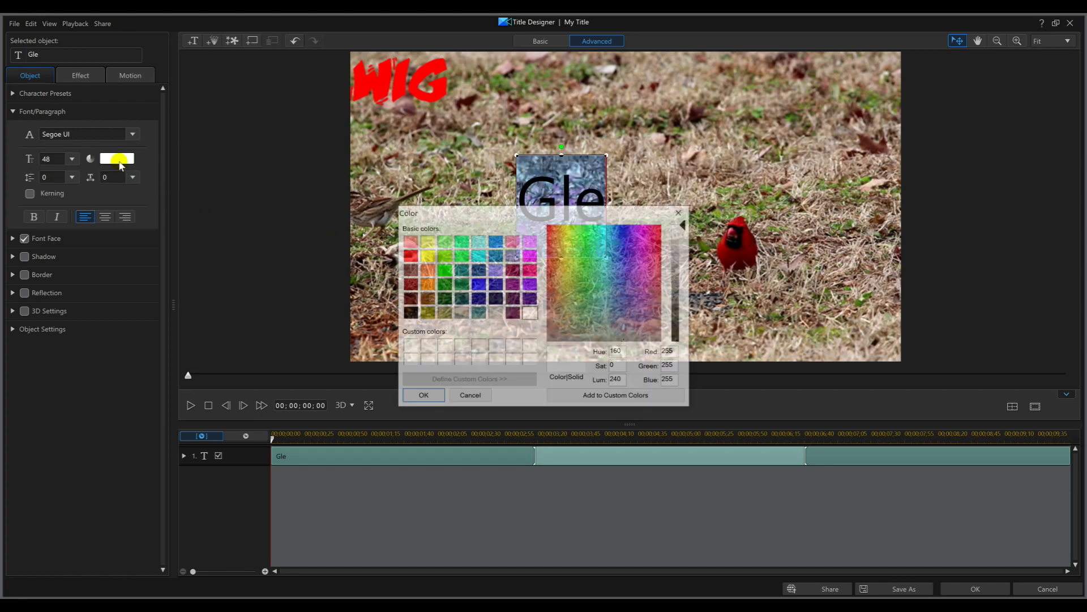
pyautogui.click(425, 256)
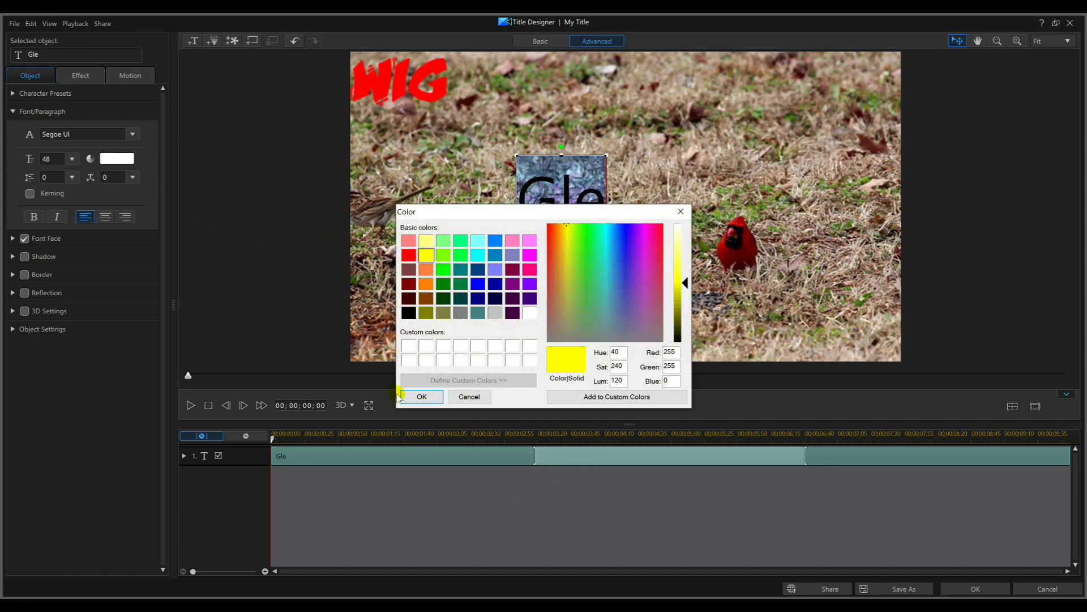
pyautogui.click(420, 396)
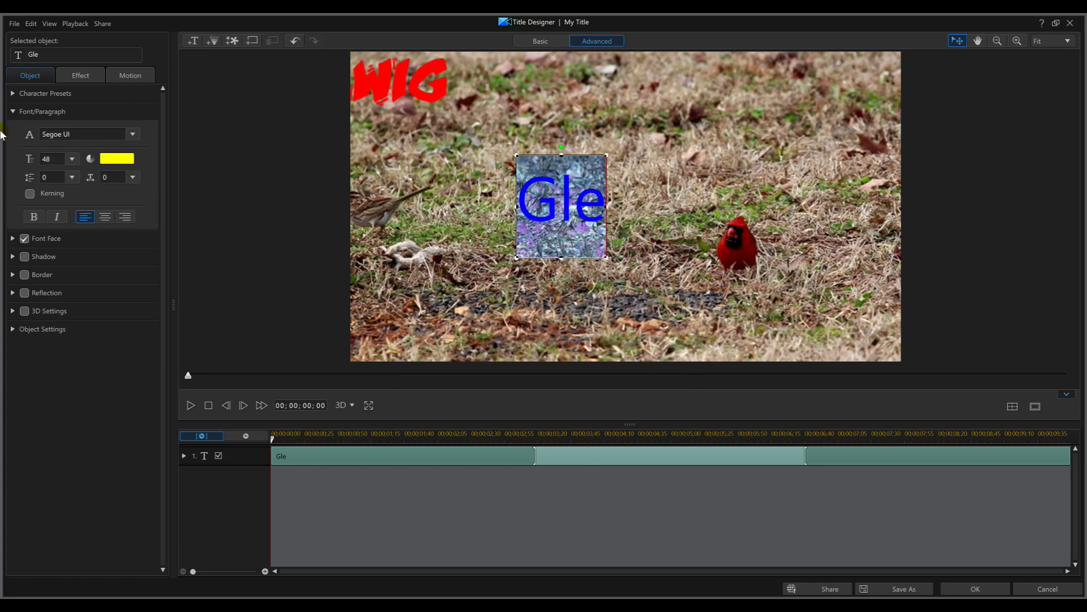
pyautogui.click(82, 137)
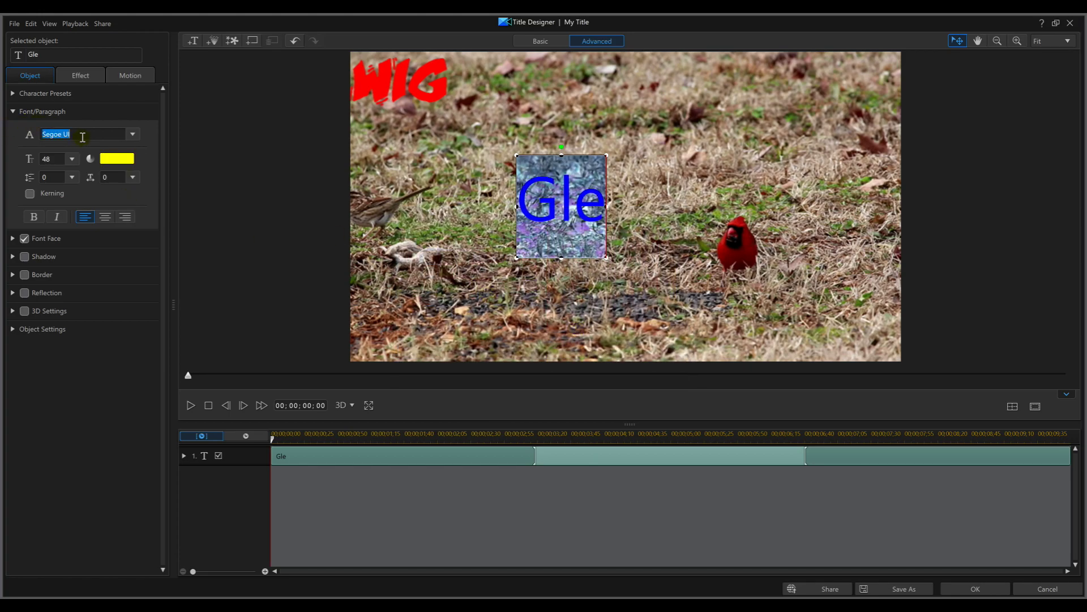
pyautogui.click(134, 134)
pyautogui.click(63, 395)
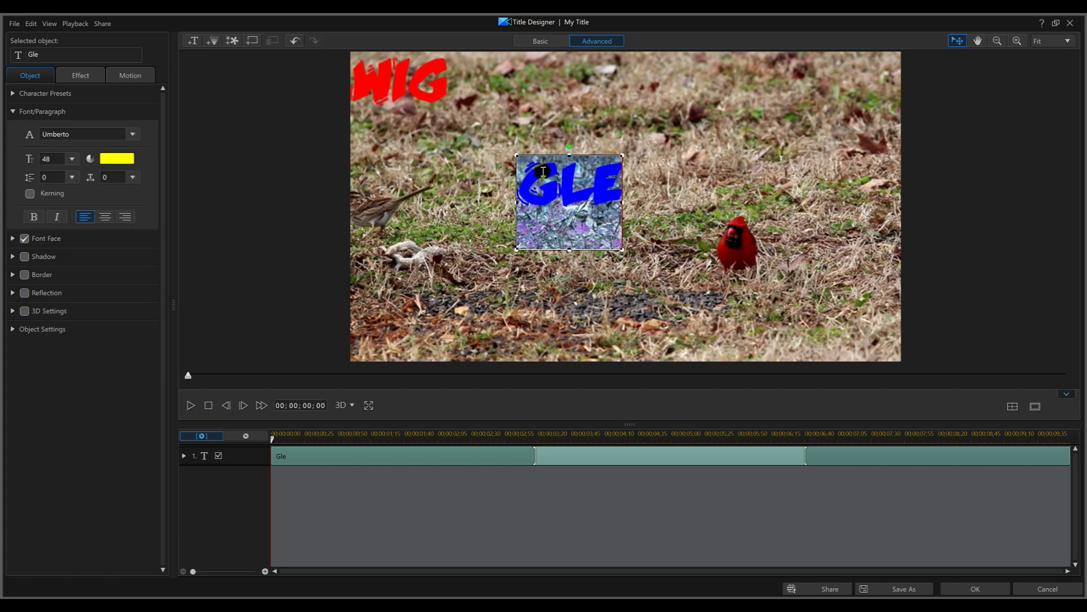
# - Move GLE to the top beside WIG and enlarge it slightly
pyautogui.moveTo(569, 152); pyautogui.dragTo(514, 57)
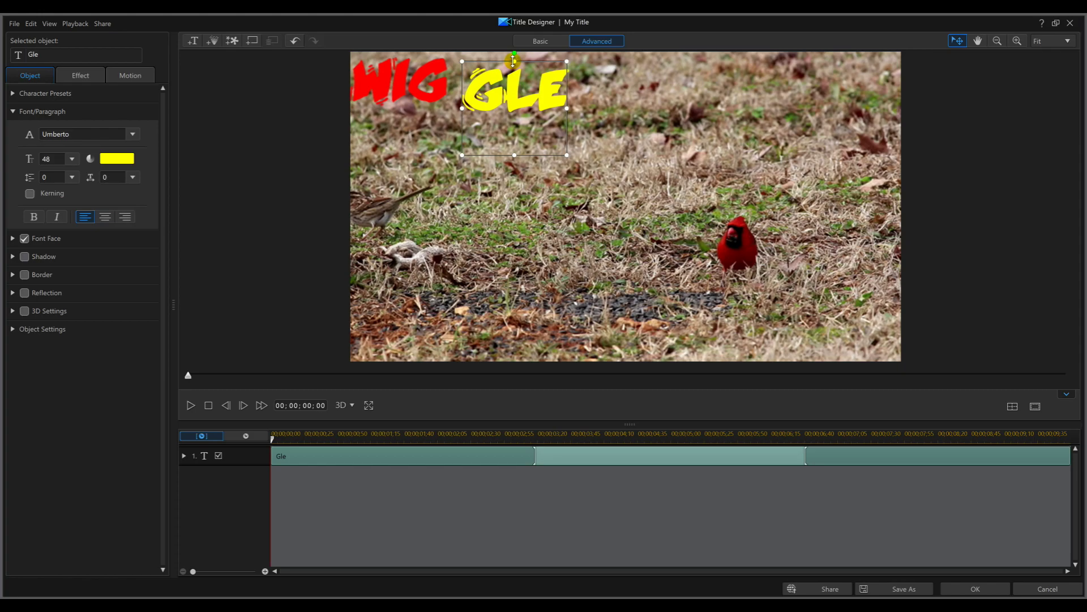
pyautogui.moveTo(513, 58); pyautogui.dragTo(513, 53)
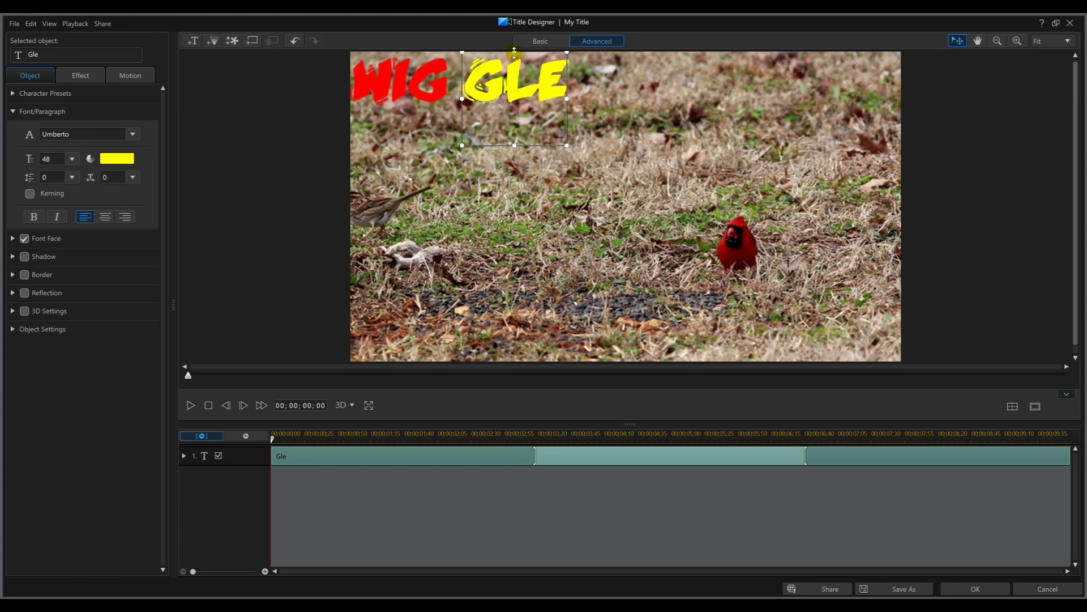
pyautogui.moveTo(514, 50); pyautogui.dragTo(514, 50)
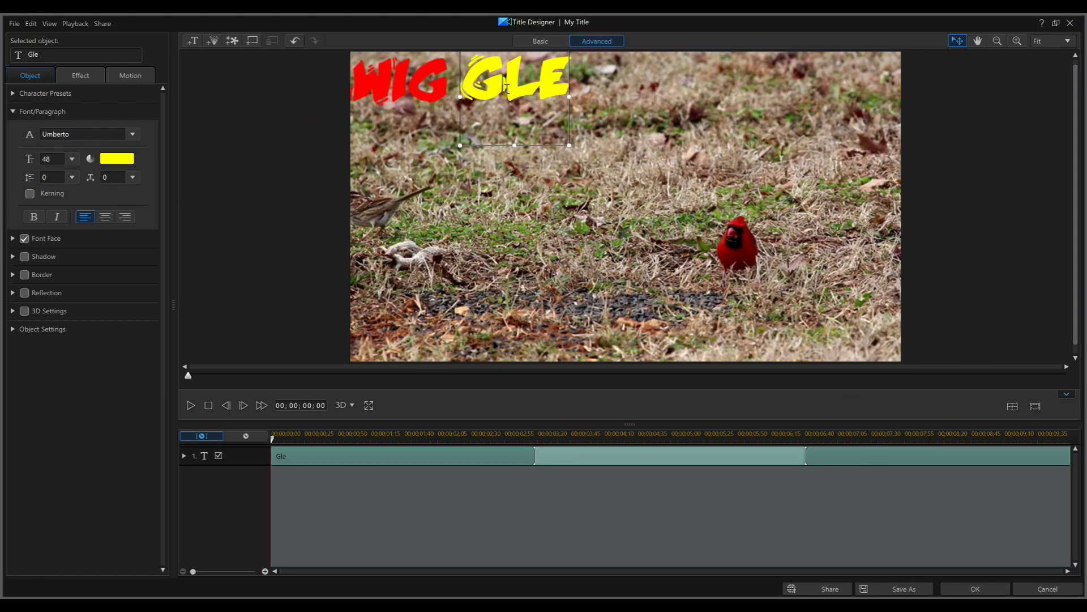
# - Close Title Designer and add the favourite Quake effect to the GLE title clip
pyautogui.click(975, 588)
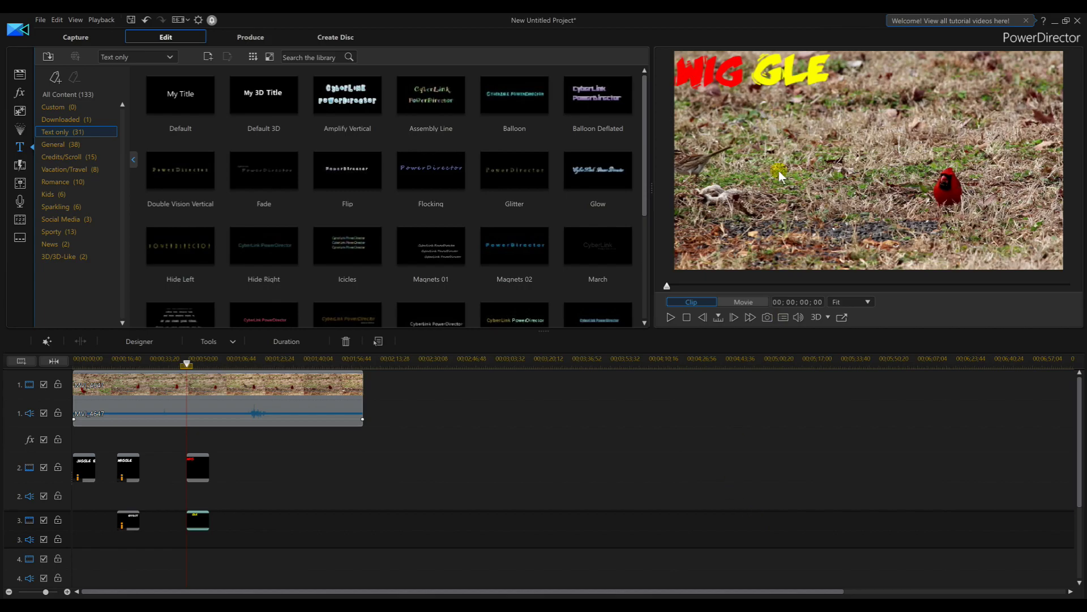
pyautogui.click(23, 96)
pyautogui.moveTo(263, 94); pyautogui.dragTo(198, 520)
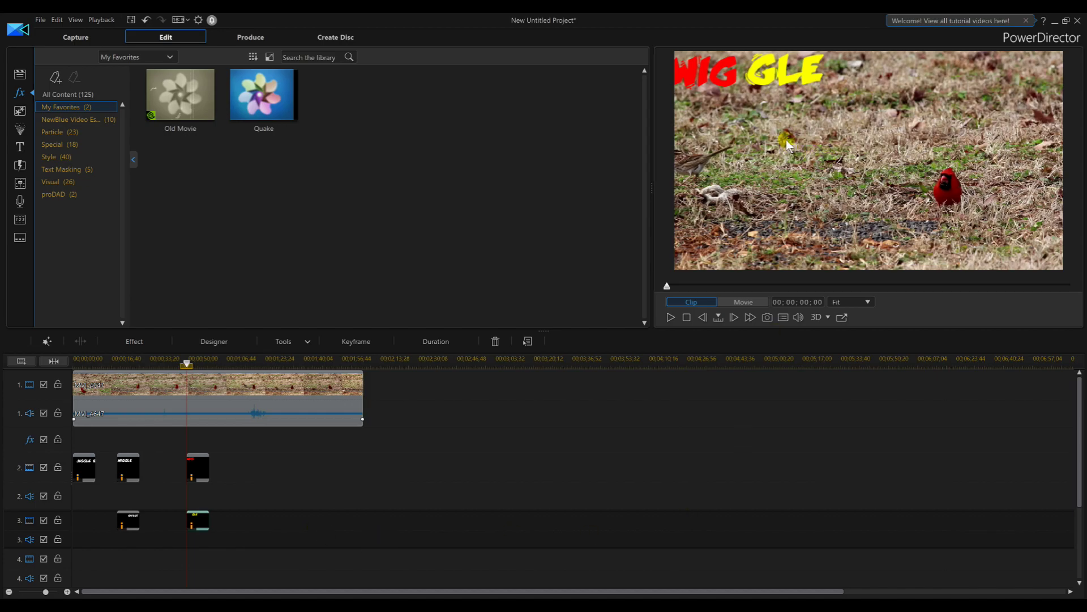
# - Slide the GLE text left against WIG so it reads WIGGLE, and confirm
pyautogui.doubleClick(204, 526)
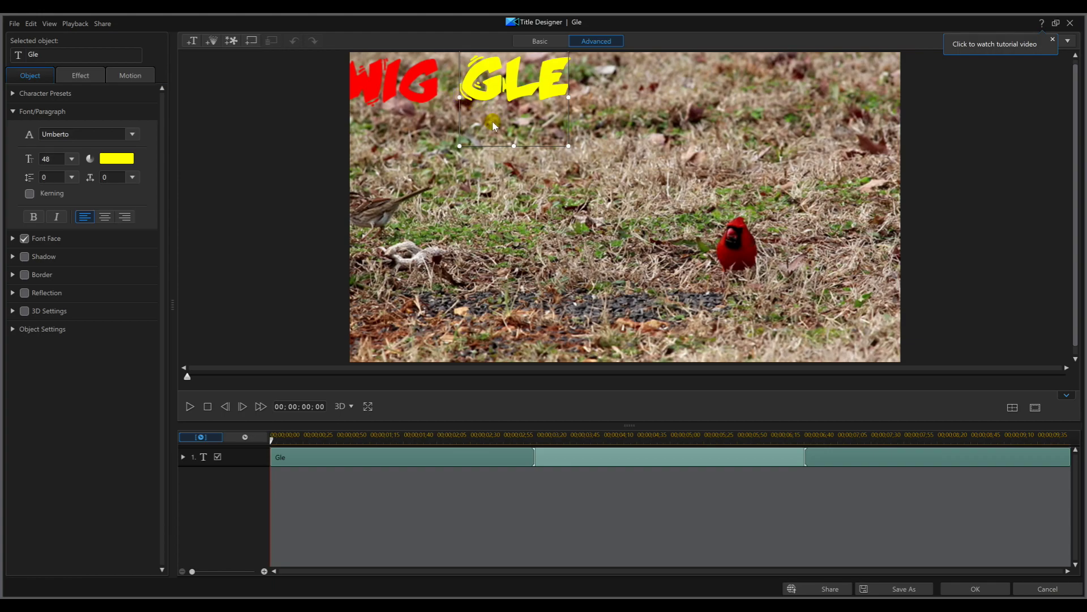
pyautogui.doubleClick(526, 127)
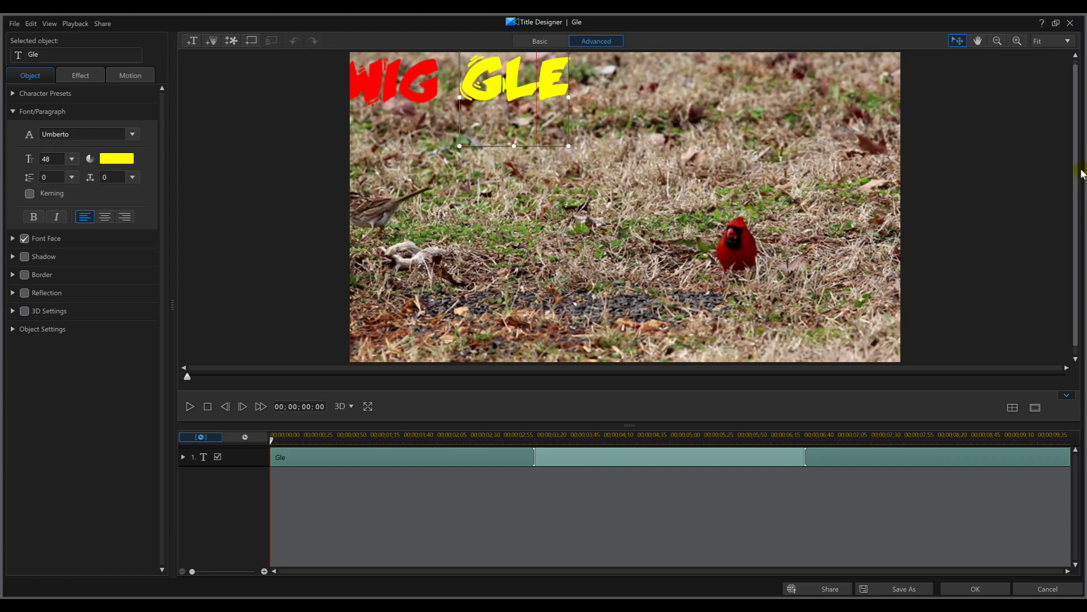
pyautogui.scroll(1, 1082, 116)
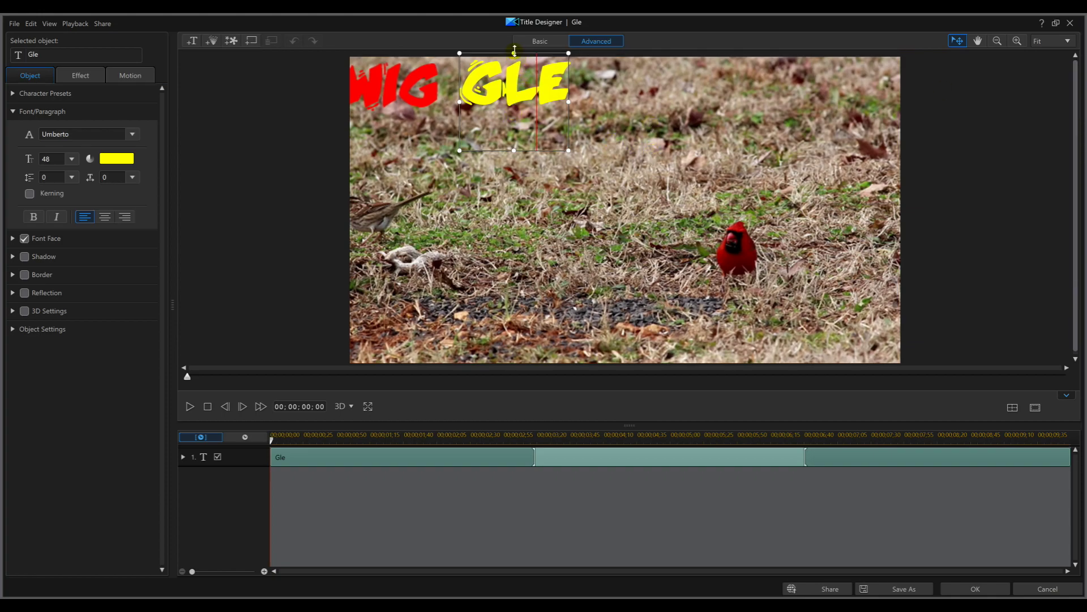
pyautogui.moveTo(514, 50); pyautogui.dragTo(502, 50)
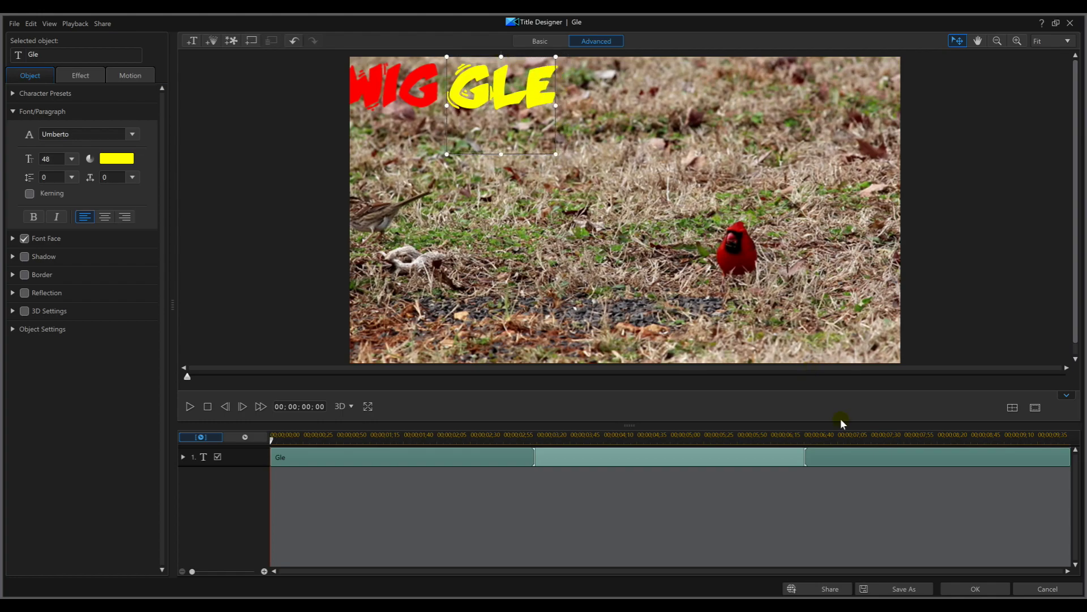
pyautogui.click(971, 589)
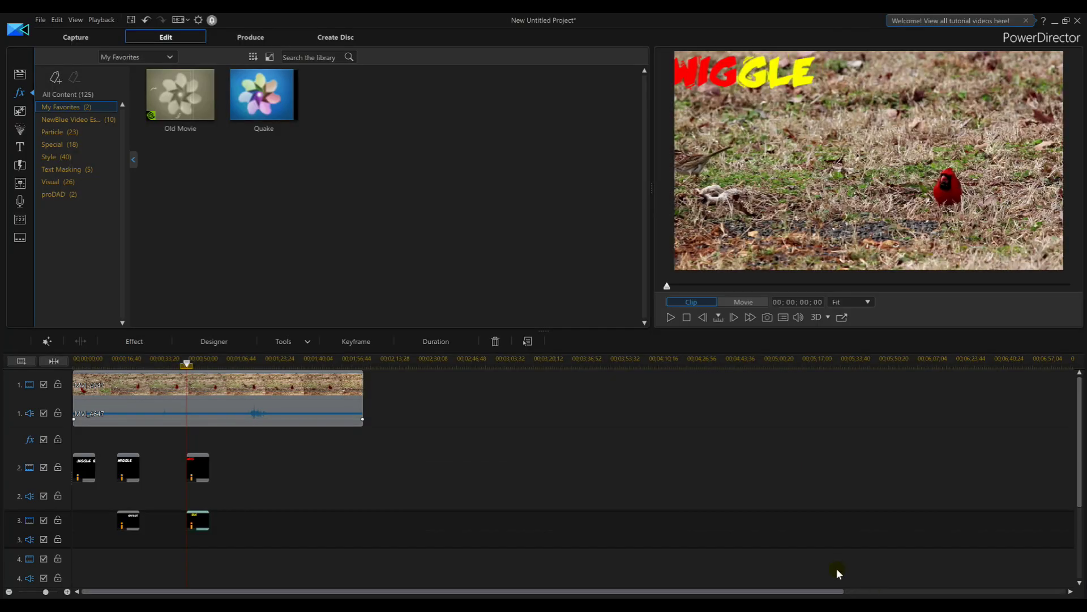
# - Lower the track-2 WIG clip's Quake to Level 34 and Frequency 2, then preview
pyautogui.click(670, 317)
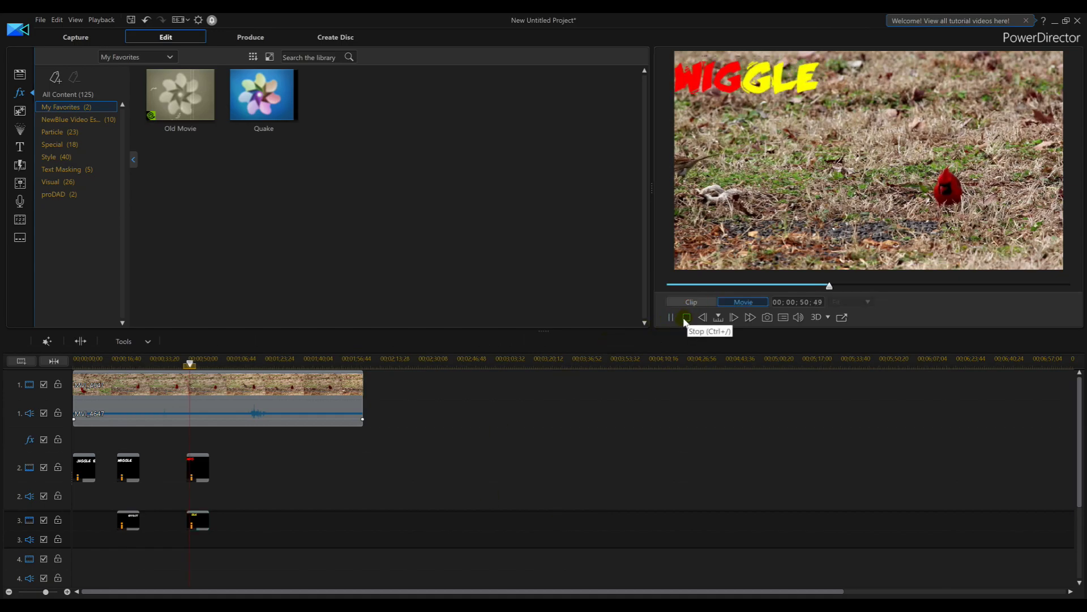
pyautogui.click(672, 317)
pyautogui.click(199, 481)
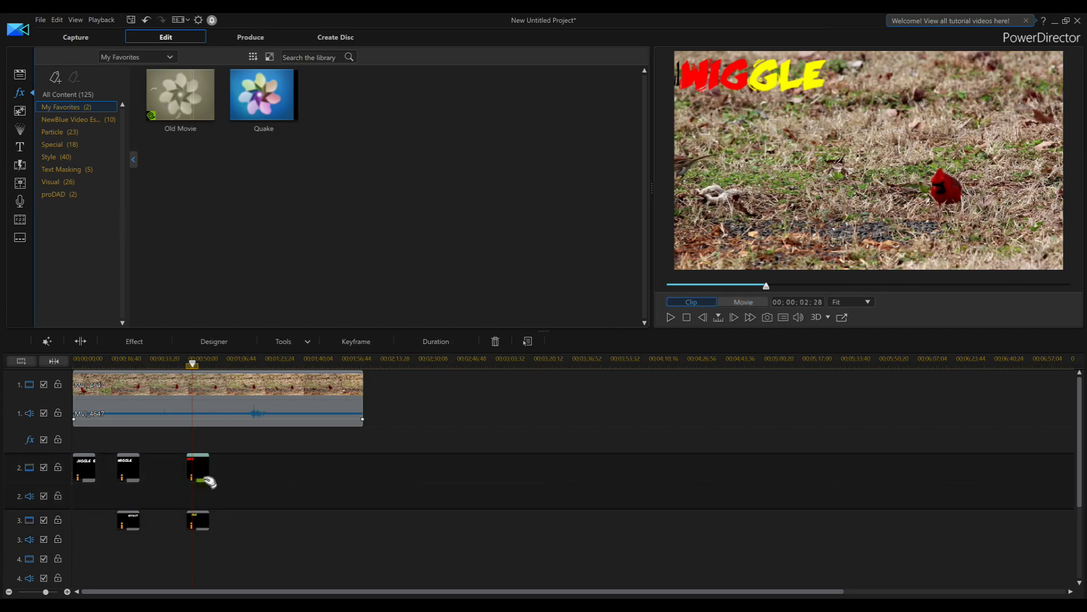
pyautogui.click(134, 341)
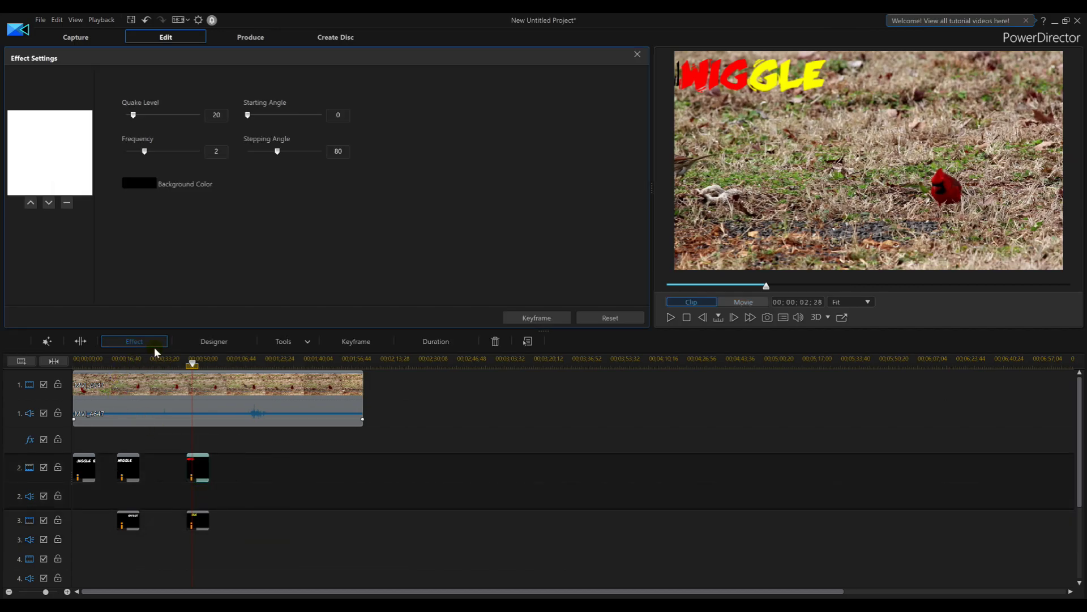
pyautogui.click(137, 116)
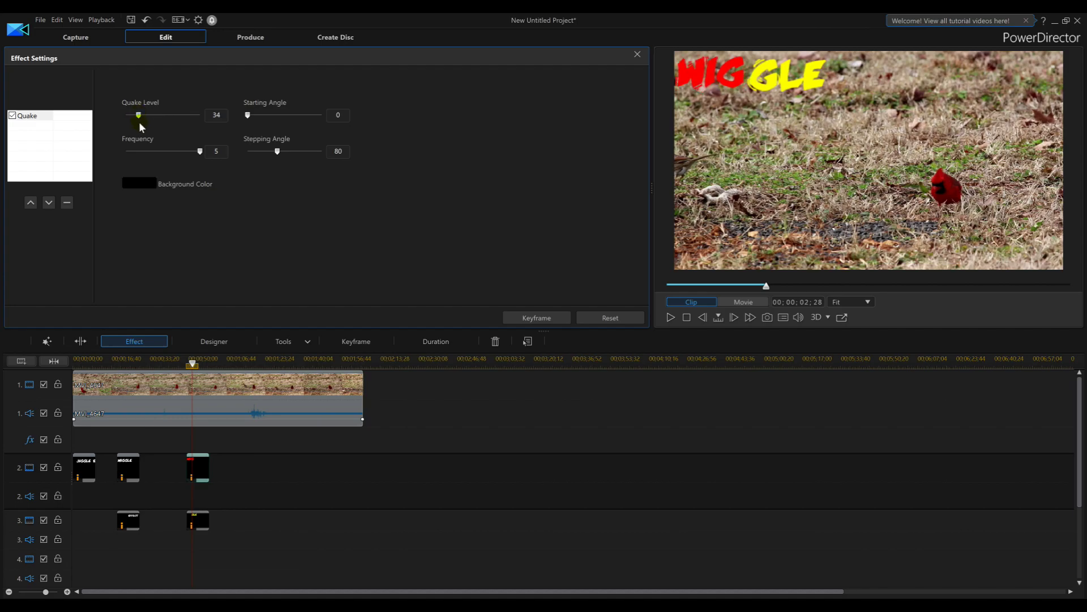
pyautogui.click(144, 151)
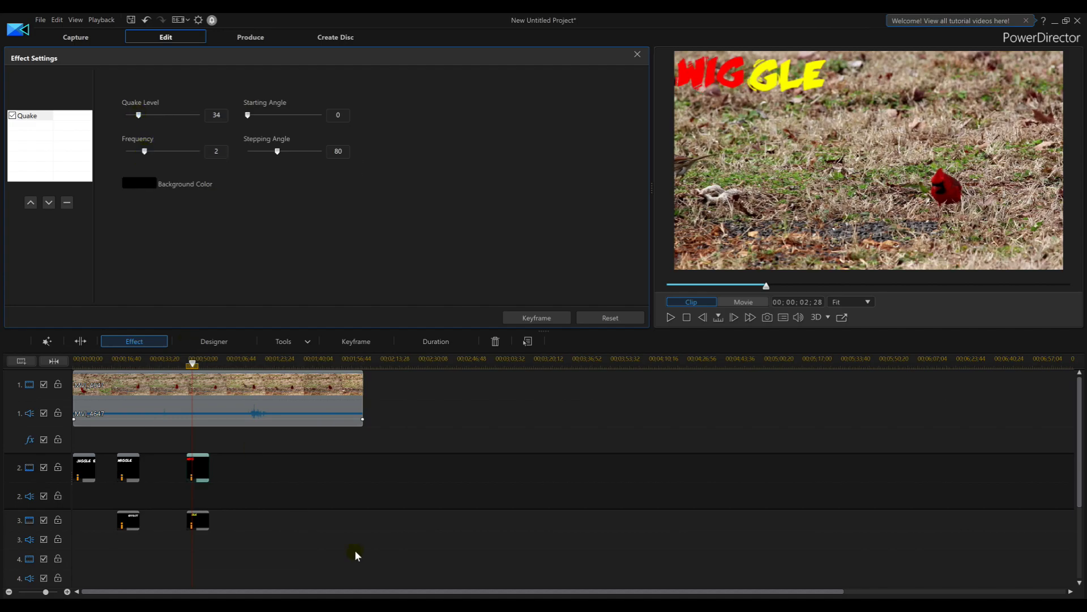
pyautogui.click(671, 317)
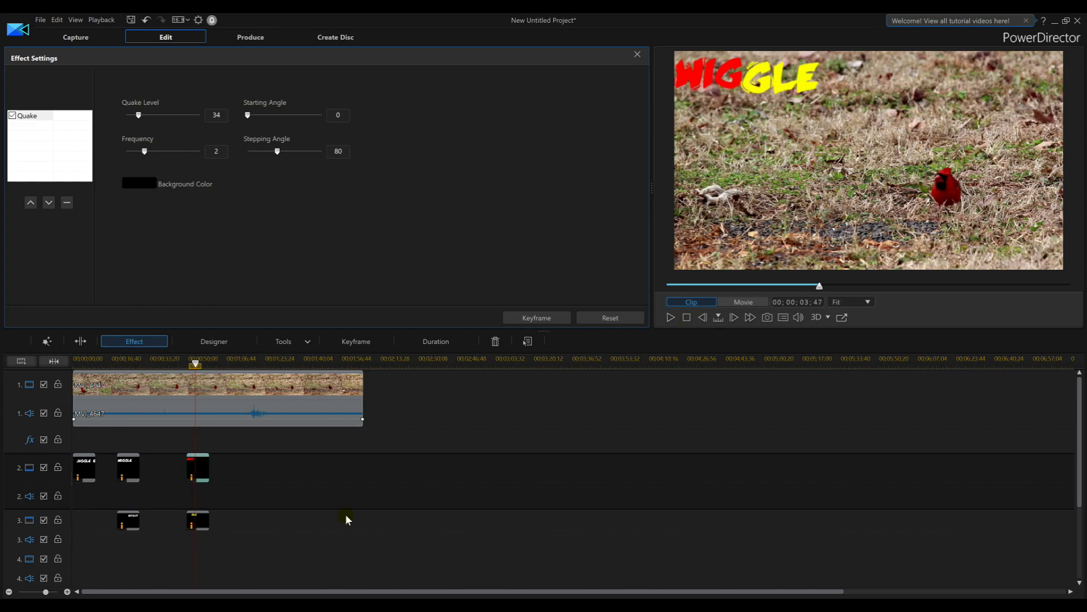
# - Set the track-3 GLE clip's Quake to Level 11 and Stepping Angle 166, then preview
pyautogui.click(203, 527)
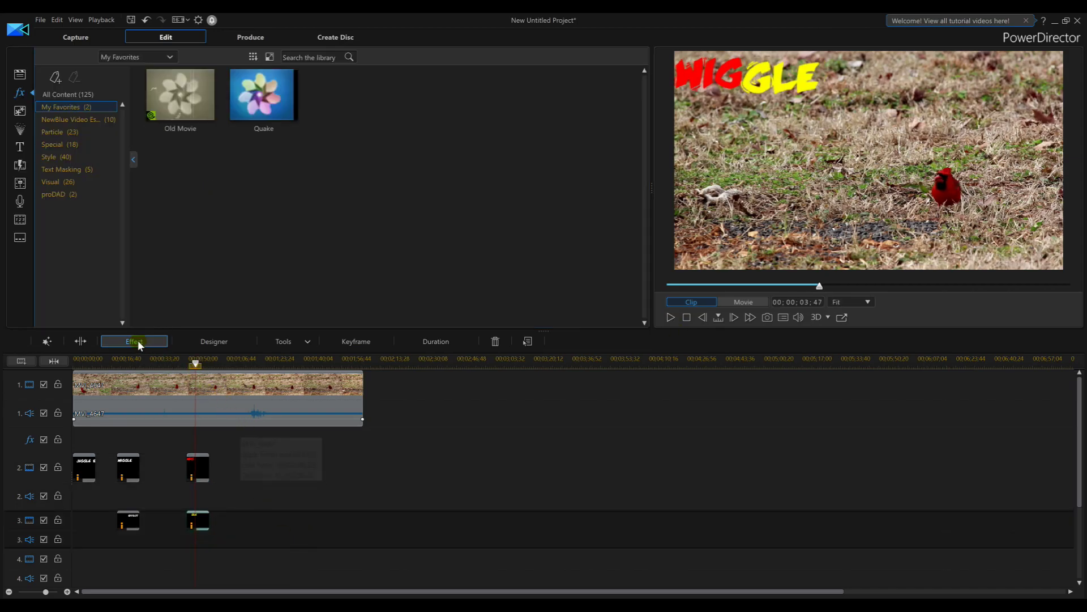
pyautogui.click(136, 341)
pyautogui.moveTo(149, 122); pyautogui.dragTo(134, 115)
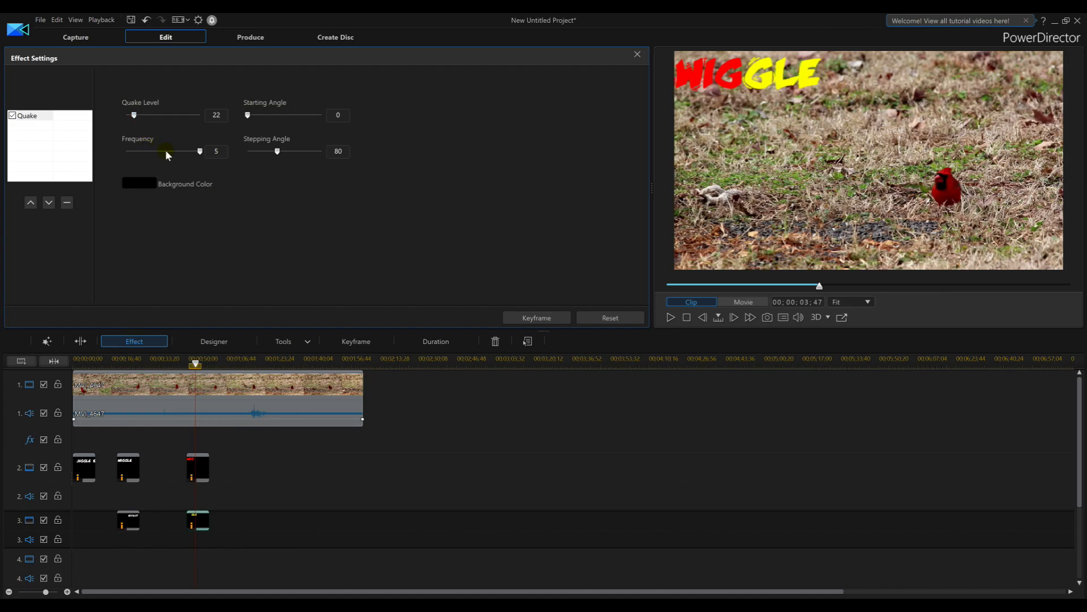
pyautogui.click(671, 318)
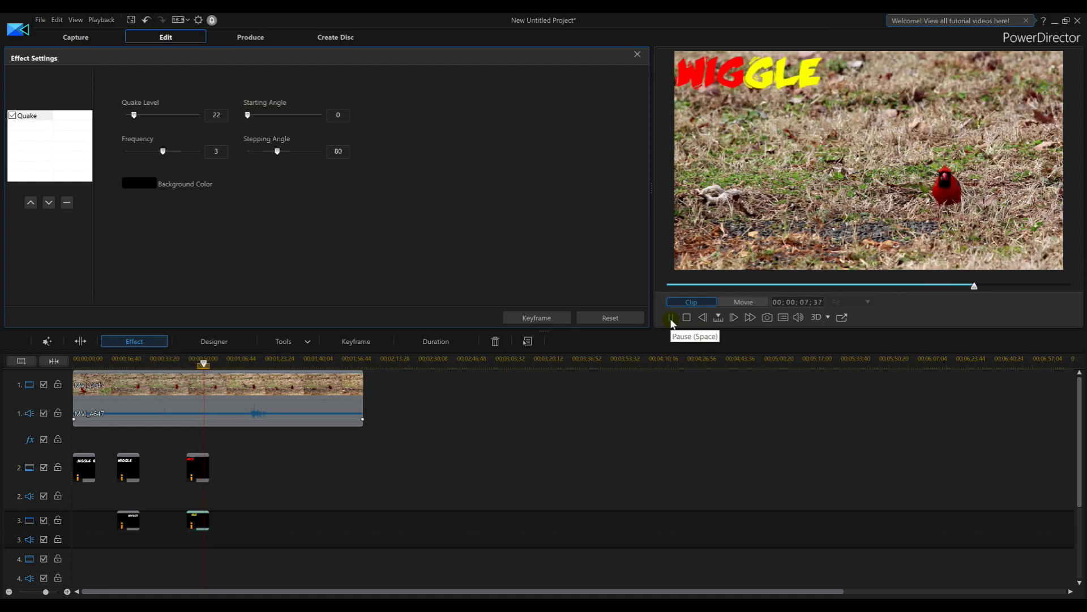
pyautogui.press('space')
pyautogui.moveTo(133, 115); pyautogui.dragTo(129, 115)
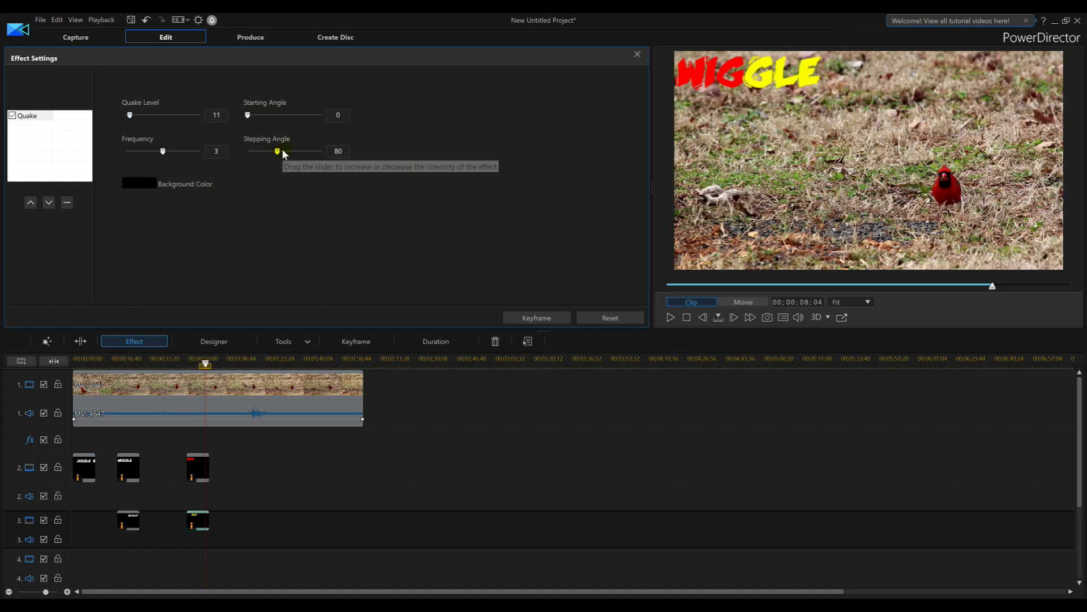
pyautogui.moveTo(277, 152); pyautogui.dragTo(307, 154)
pyautogui.click(670, 317)
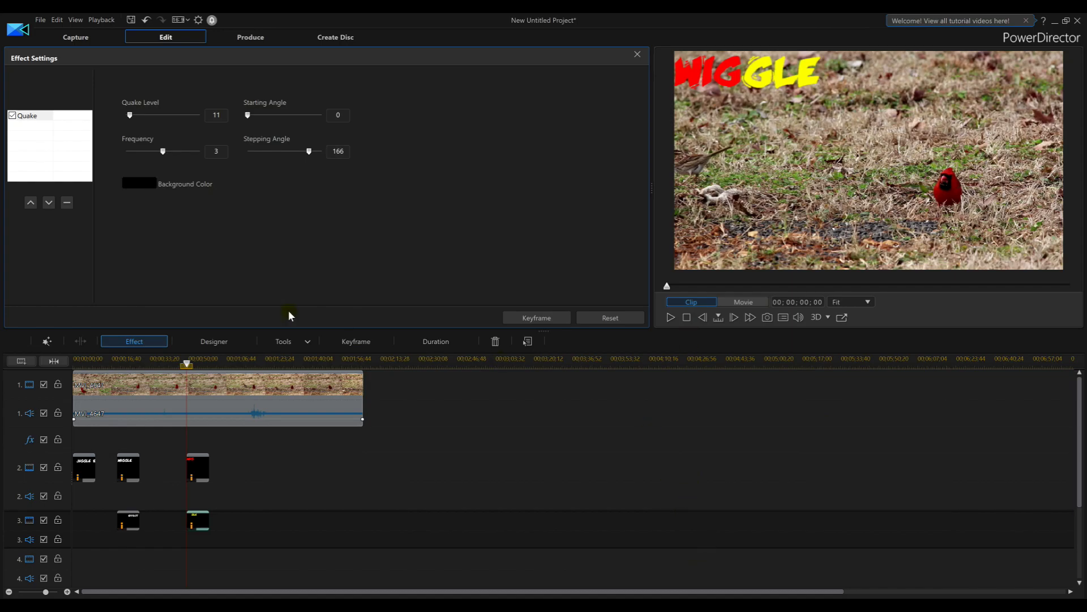
pyautogui.click(638, 51)
pyautogui.click(197, 387)
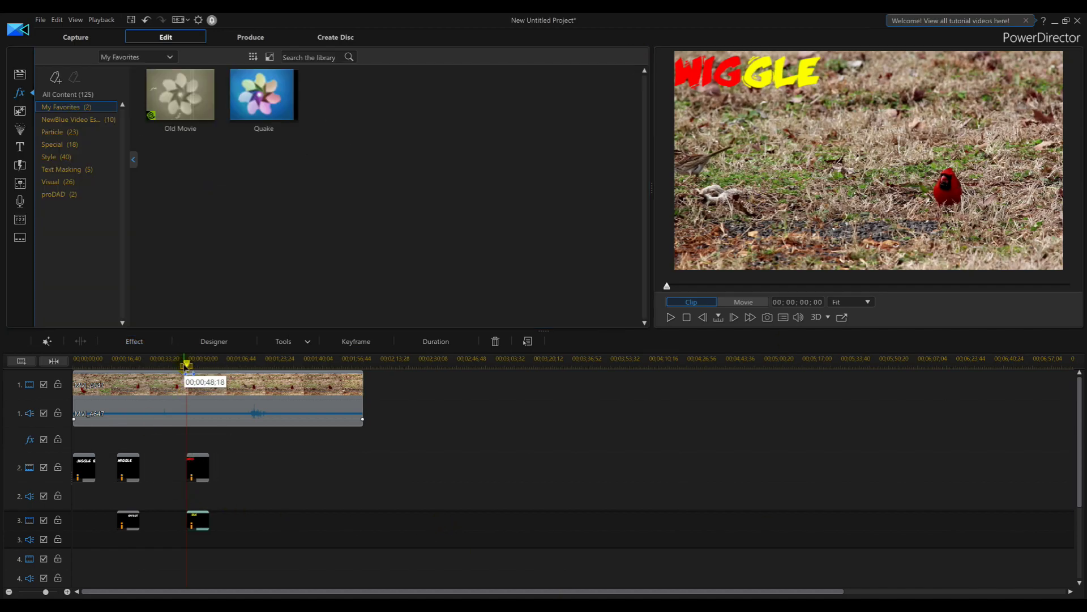
# - Apply Quake to the WIGGLE EFFECT title clip on track 2 and preview it around 32 seconds
pyautogui.moveTo(187, 364); pyautogui.dragTo(118, 366)
pyautogui.click(128, 520)
pyautogui.click(129, 476)
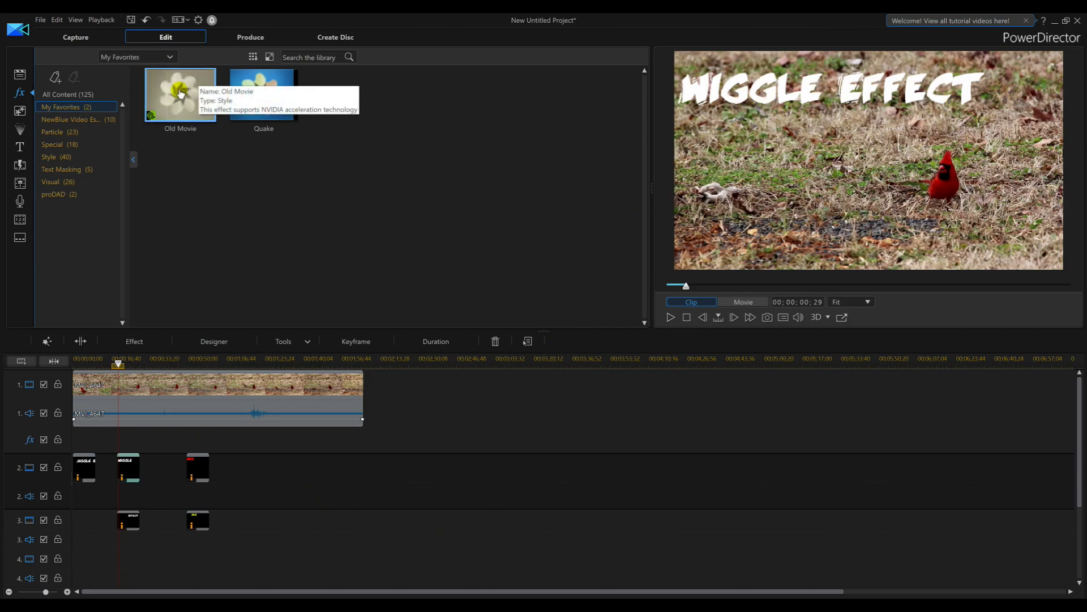
pyautogui.moveTo(264, 97); pyautogui.dragTo(142, 464)
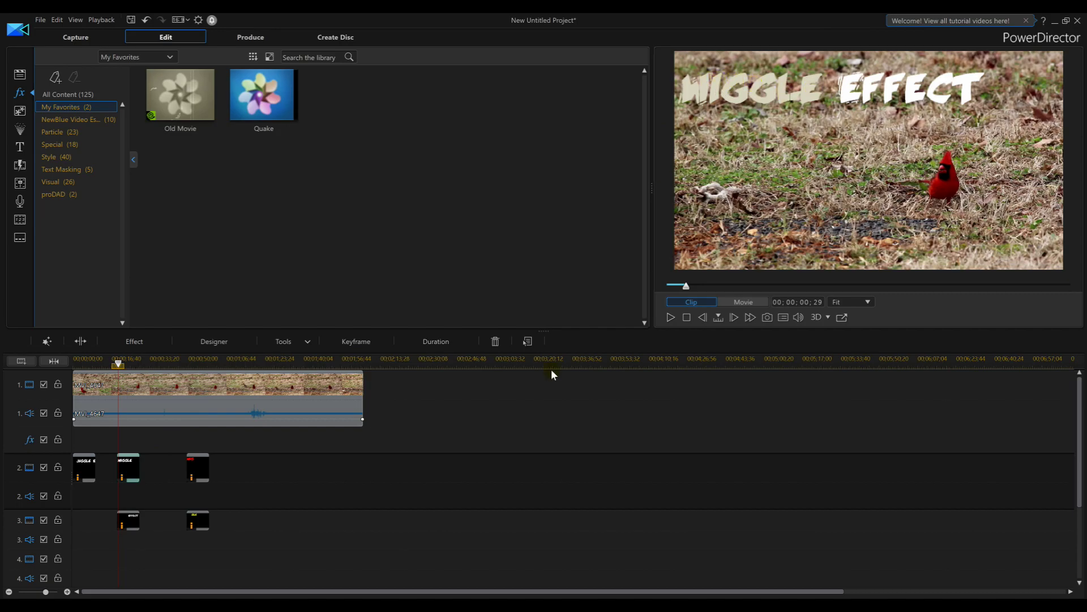
pyautogui.click(668, 318)
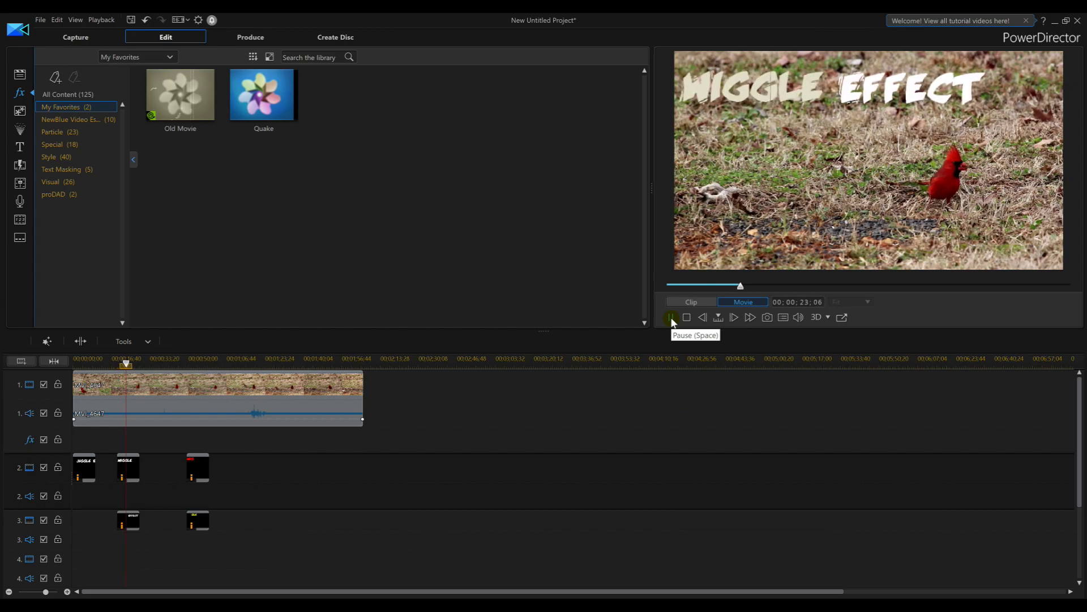
pyautogui.click(670, 317)
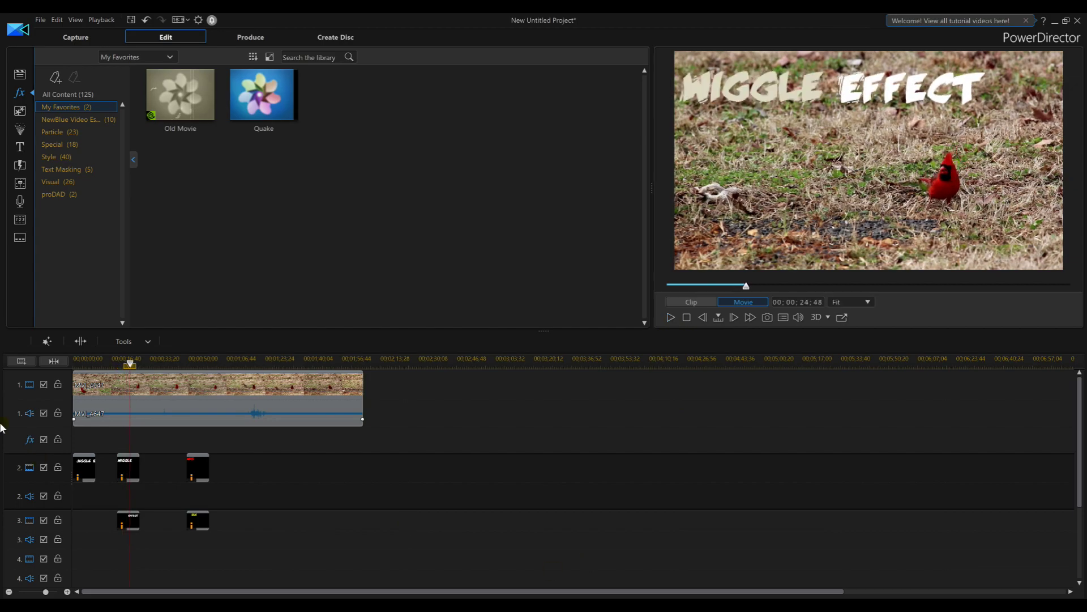
pyautogui.click(127, 470)
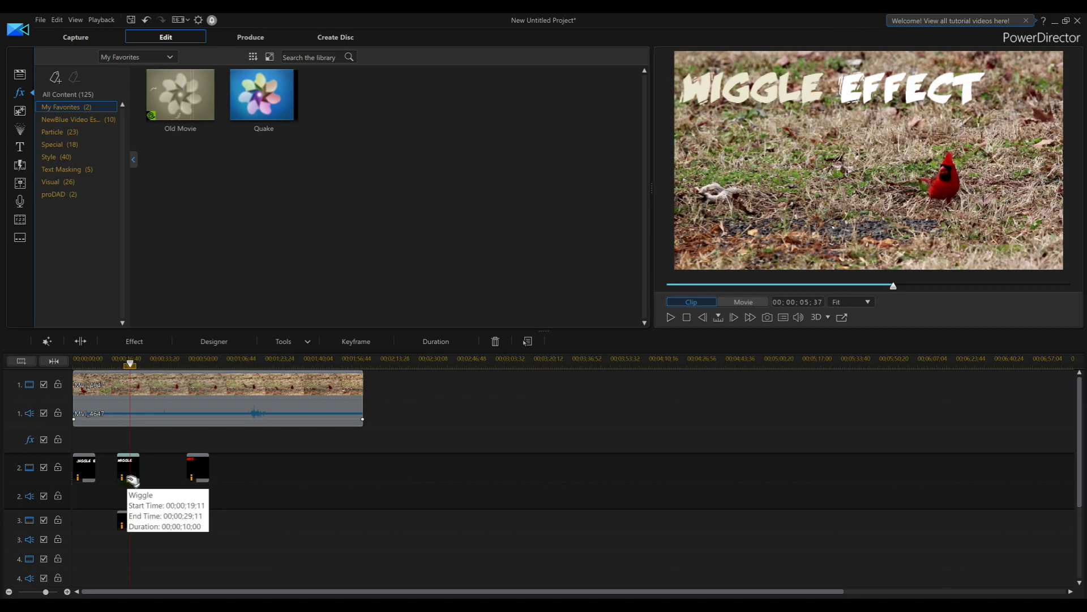
# - Raise the WIGGLE EFFECT clip's Old Movie Jitter from 4 to 12 and preview it
pyautogui.click(135, 342)
pyautogui.click(54, 164)
pyautogui.click(72, 165)
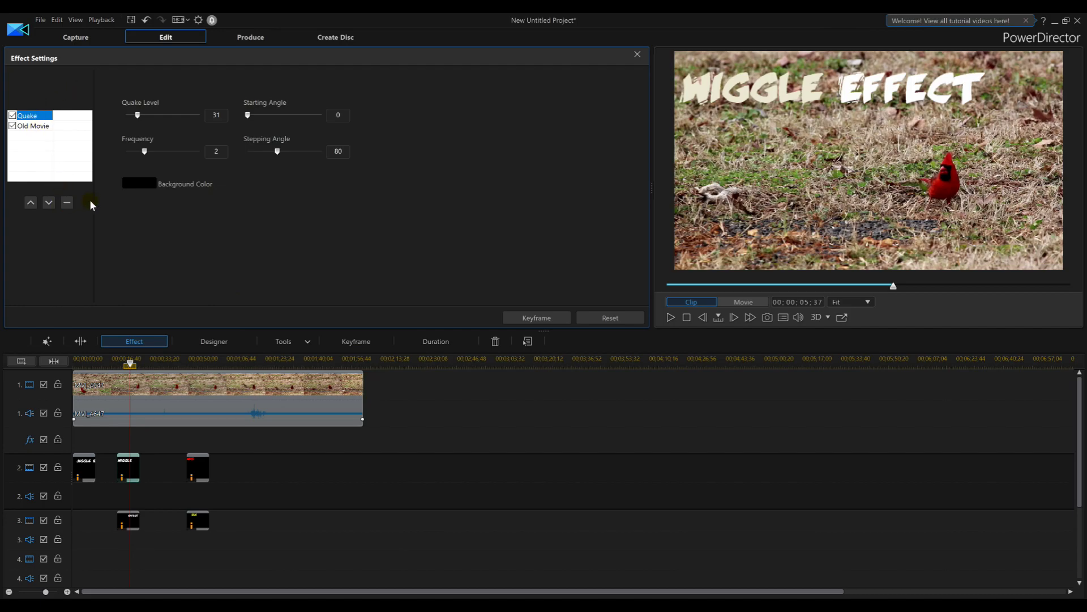
pyautogui.click(71, 171)
pyautogui.click(37, 127)
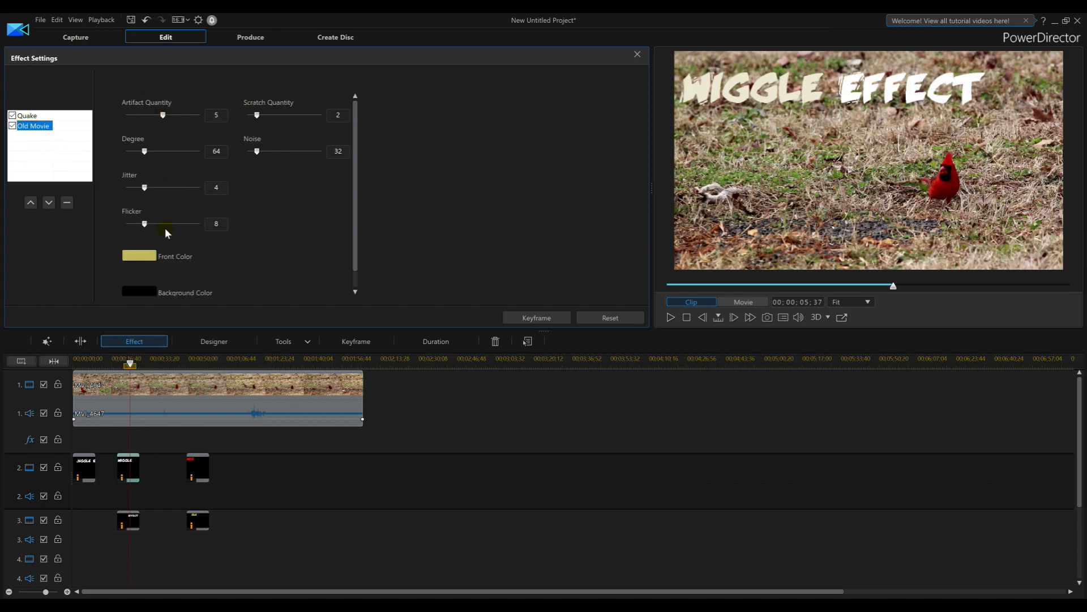
pyautogui.moveTo(353, 210); pyautogui.dragTo(375, 179)
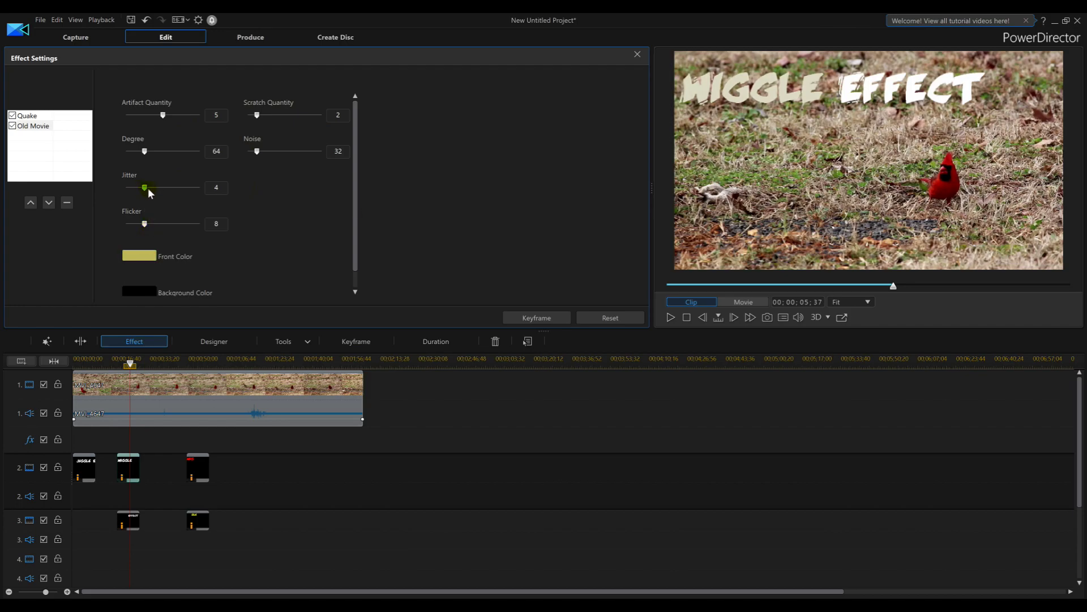
pyautogui.moveTo(148, 188); pyautogui.dragTo(182, 189)
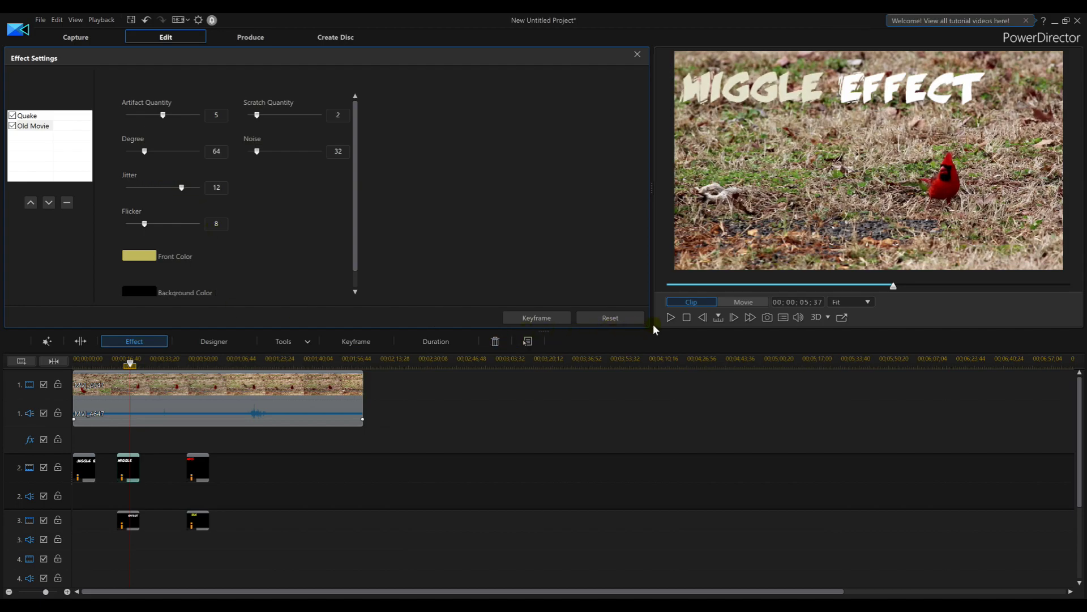
pyautogui.click(666, 316)
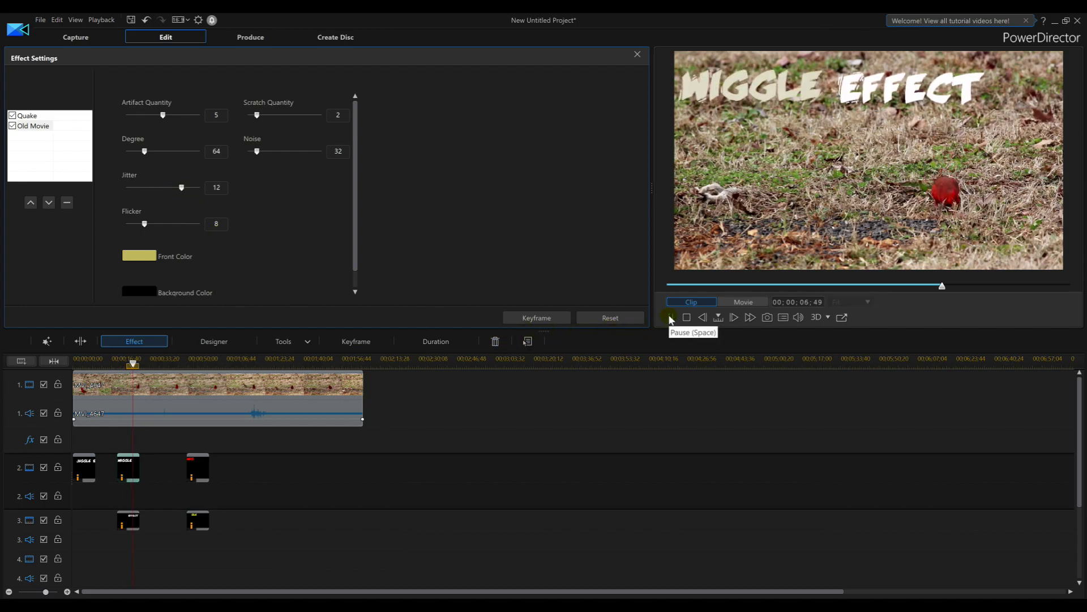
pyautogui.click(670, 318)
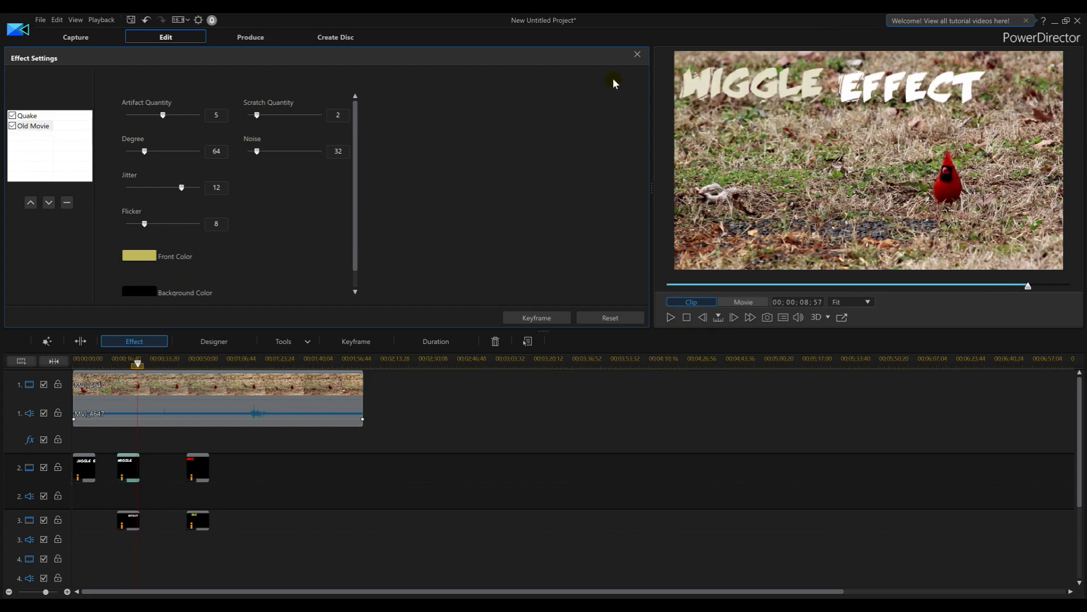
pyautogui.click(638, 55)
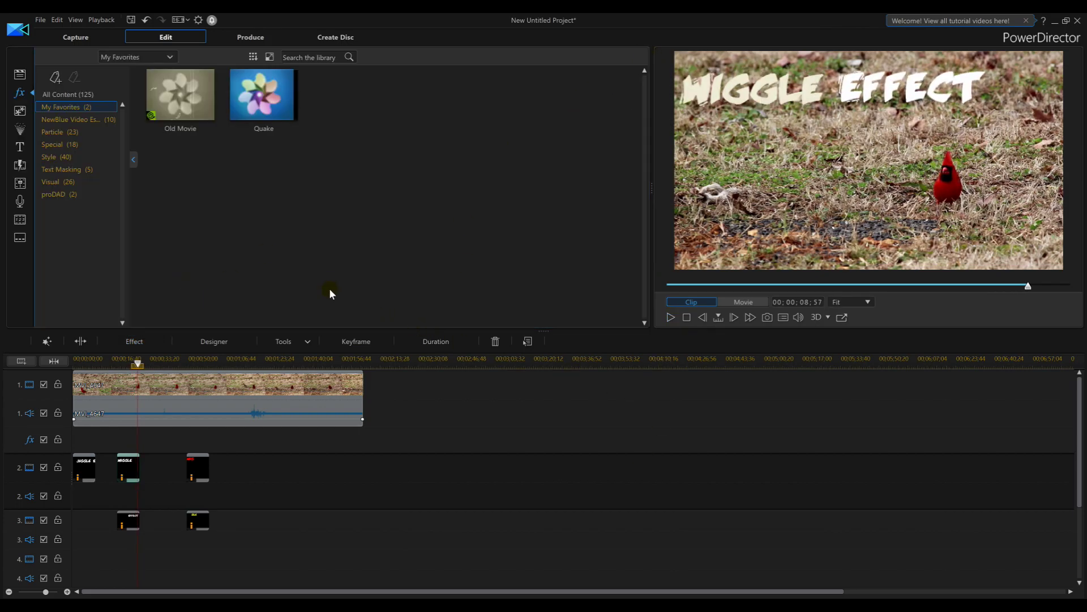
# - Show all 125 library effects, then check the WIGGLE EFFECT clip's effect settings
pyautogui.click(76, 95)
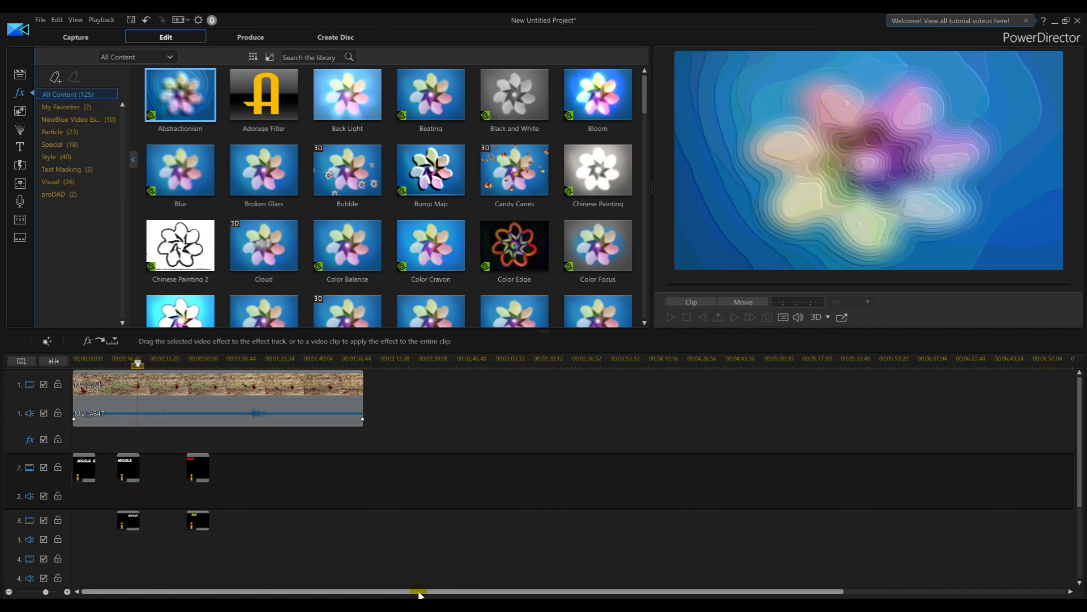
pyautogui.click(122, 473)
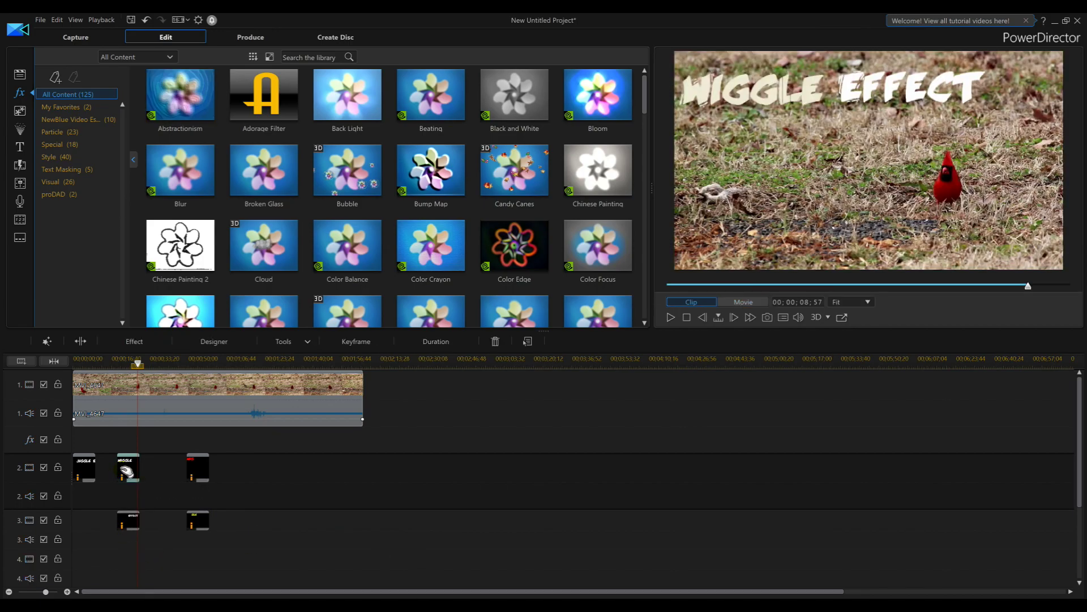
pyautogui.click(134, 342)
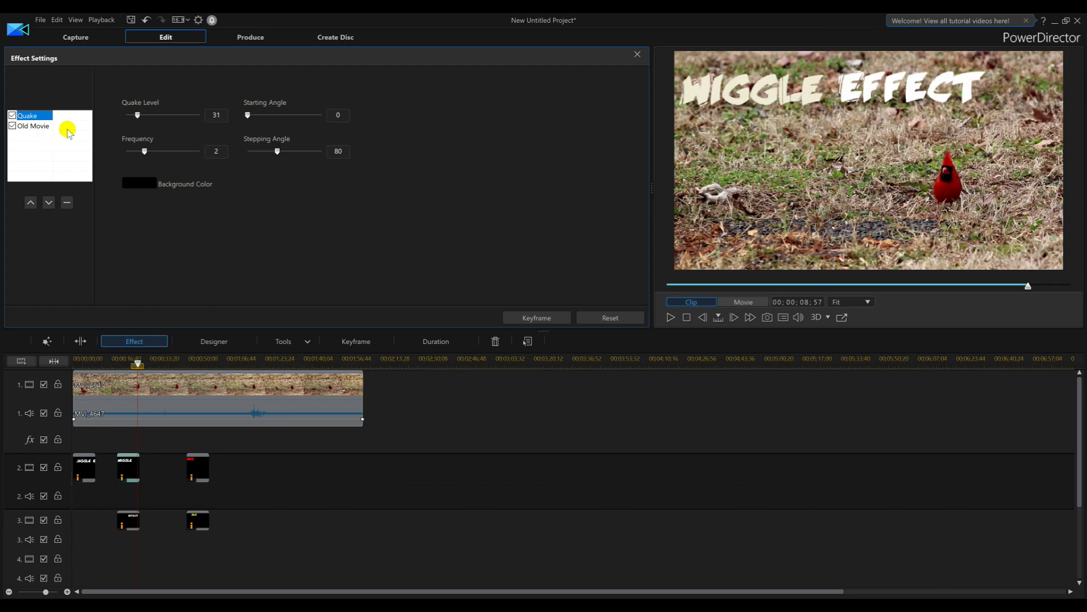
pyautogui.click(637, 55)
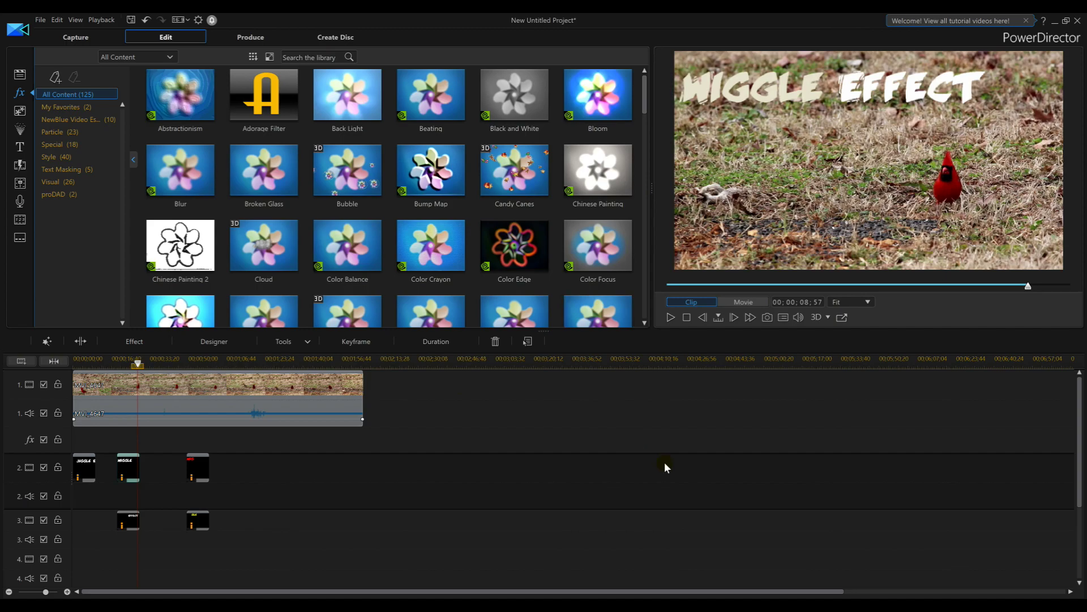